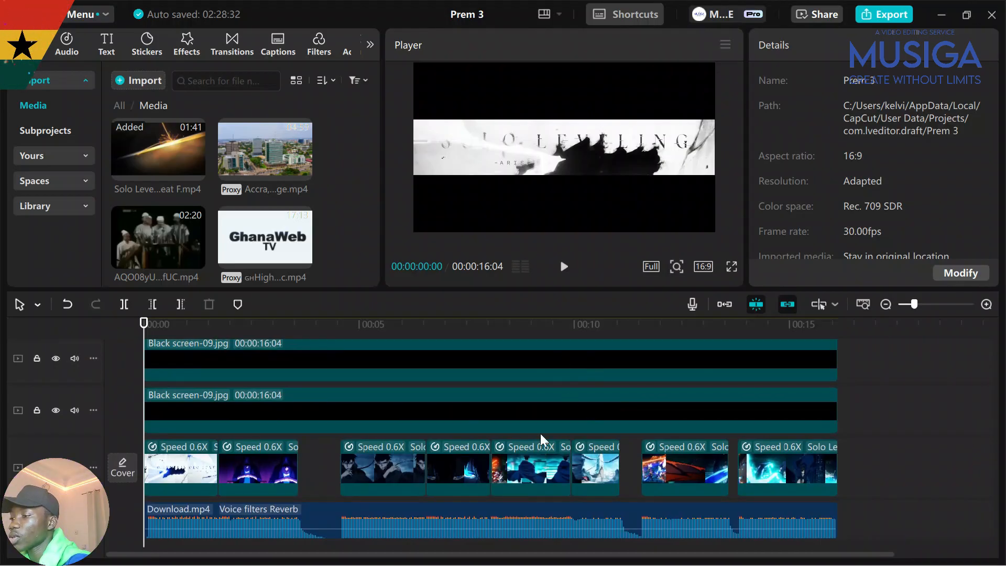
- Hide the two black screen overlay tracks, the BW 3 filter track and the Black Noise effect track
scroll(511, 431, up, 3)
scroll(510, 432, down, 3)
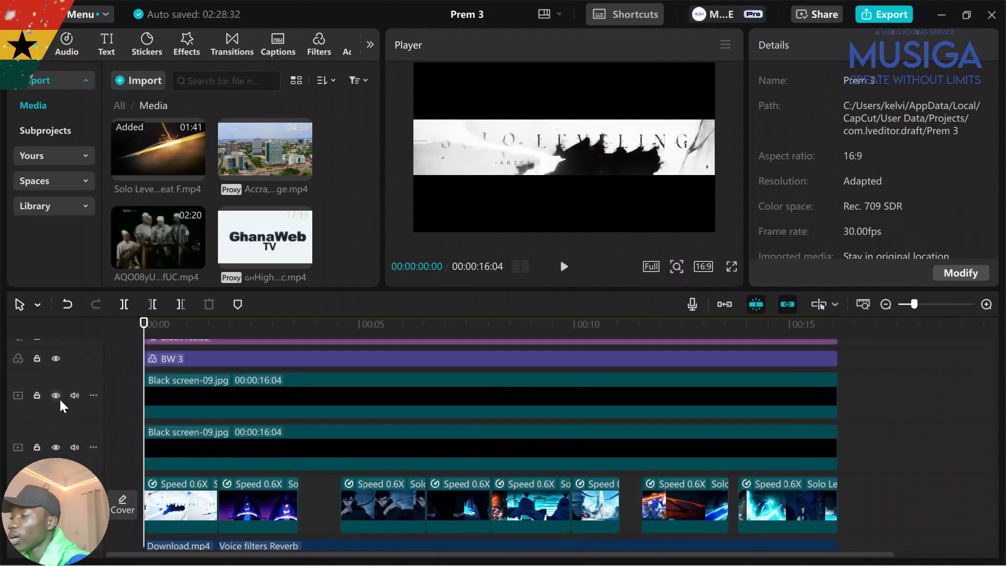
click(56, 395)
click(55, 447)
scroll(215, 462, up, 3)
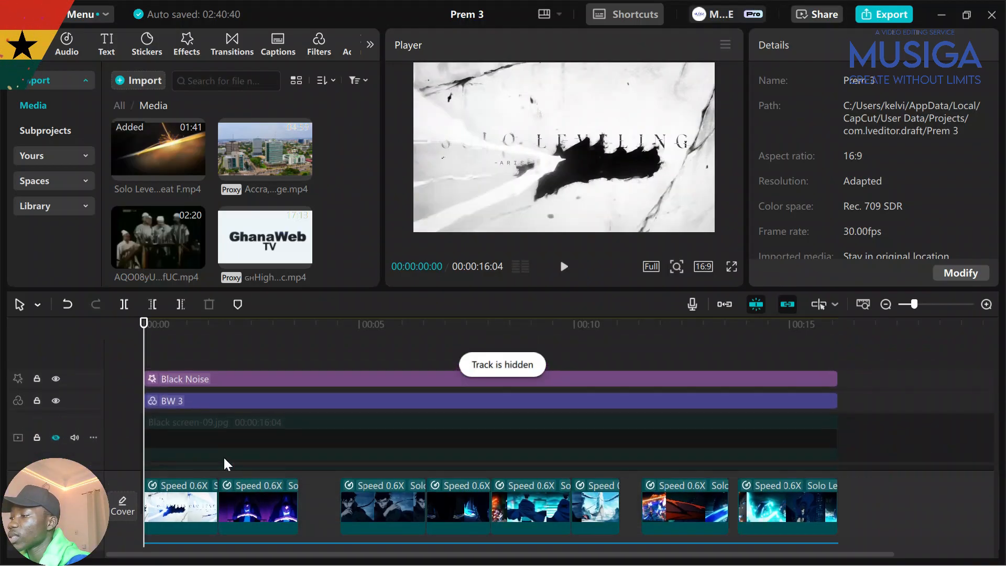
click(56, 407)
click(55, 385)
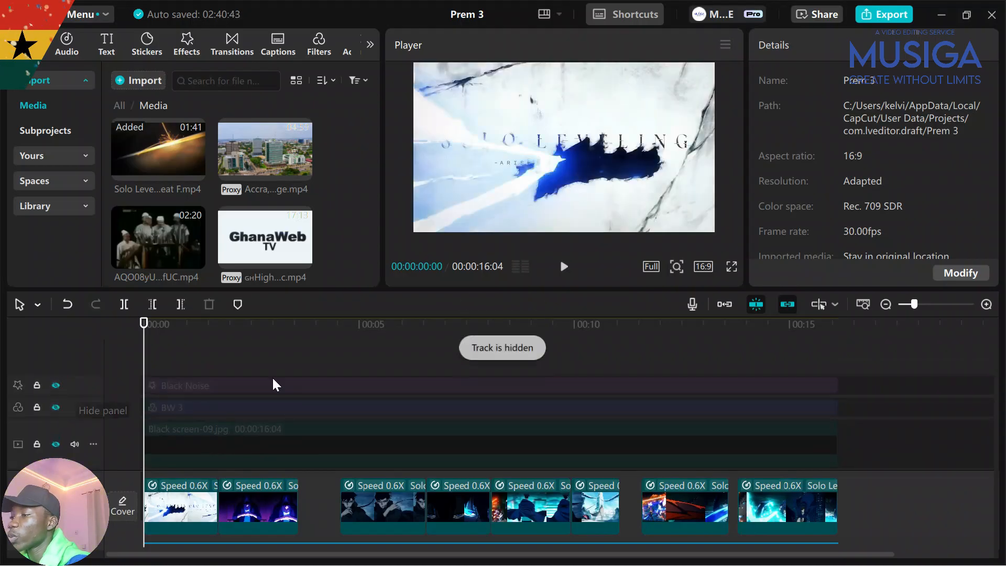
scroll(272, 376, down, 3)
scroll(490, 470, down, 3)
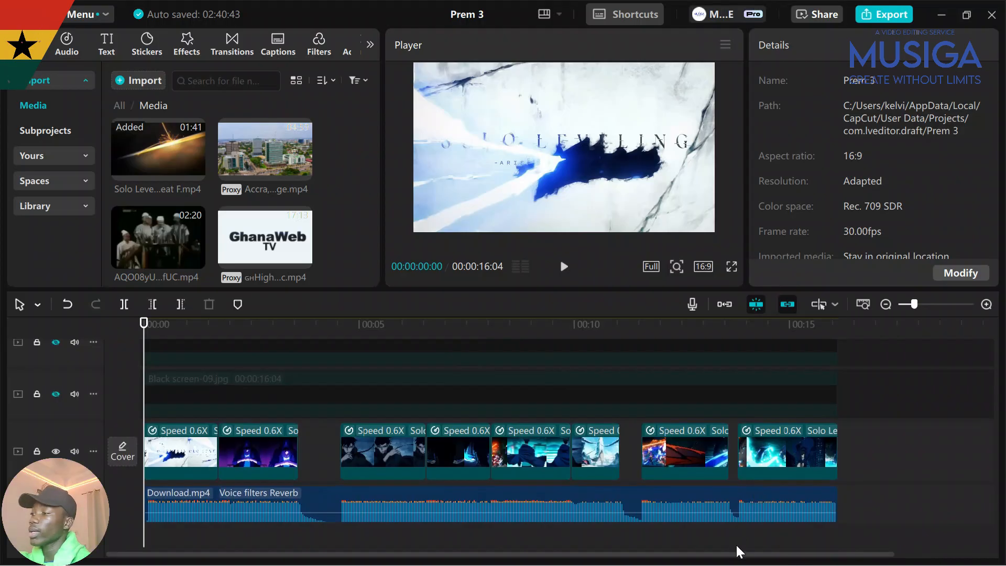
scroll(279, 429, down, 1)
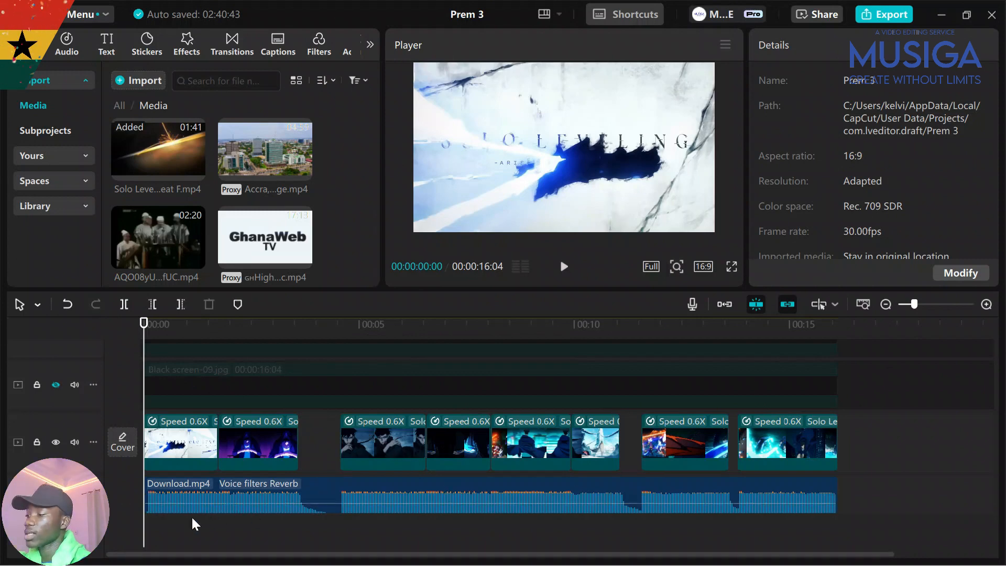
- Shift all main video clips and the Download.mp4 audio about 2 seconds later to open a gap at the timeline's start
click(187, 537)
drag(187, 537, 143, 531)
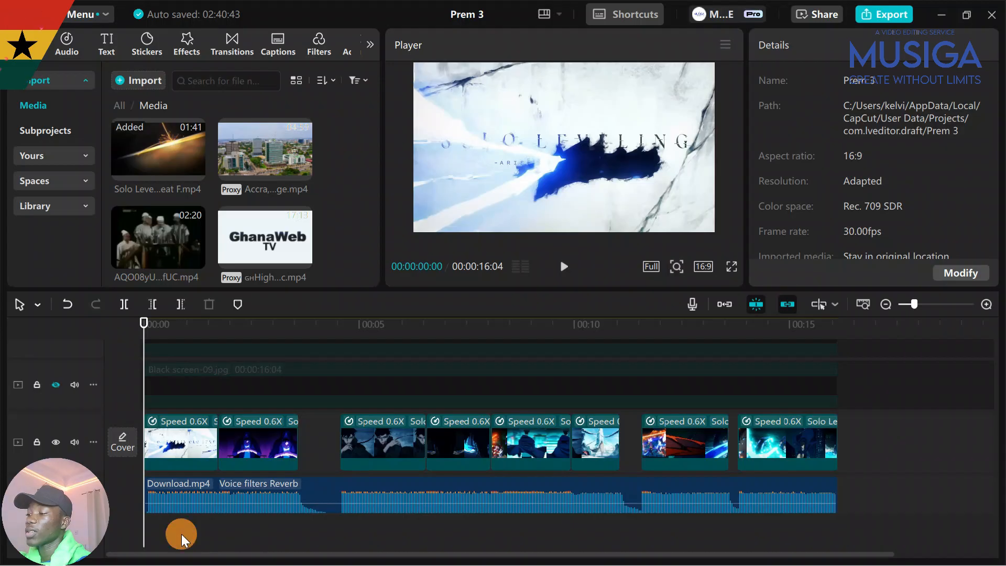
drag(181, 534, 860, 432)
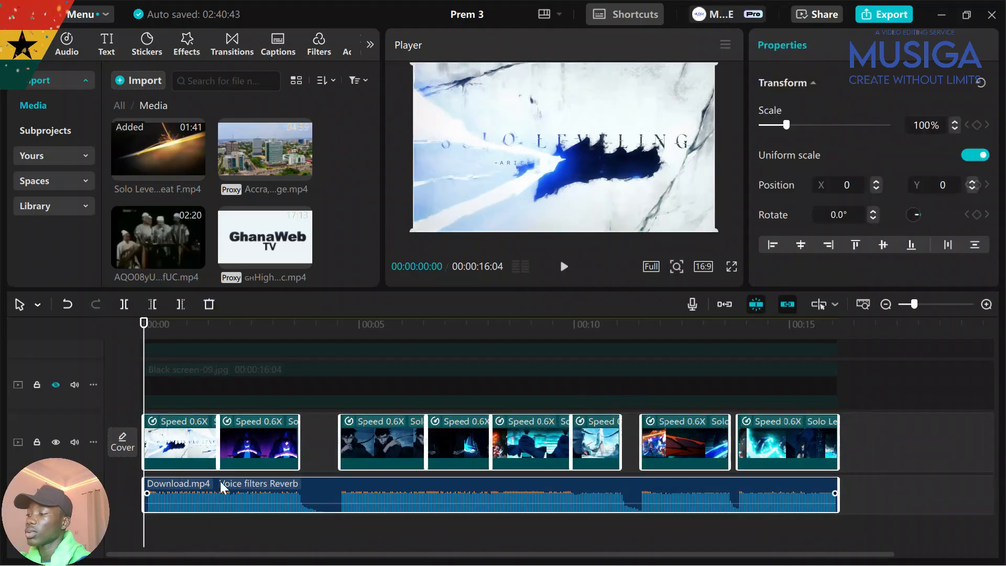
drag(190, 452, 271, 457)
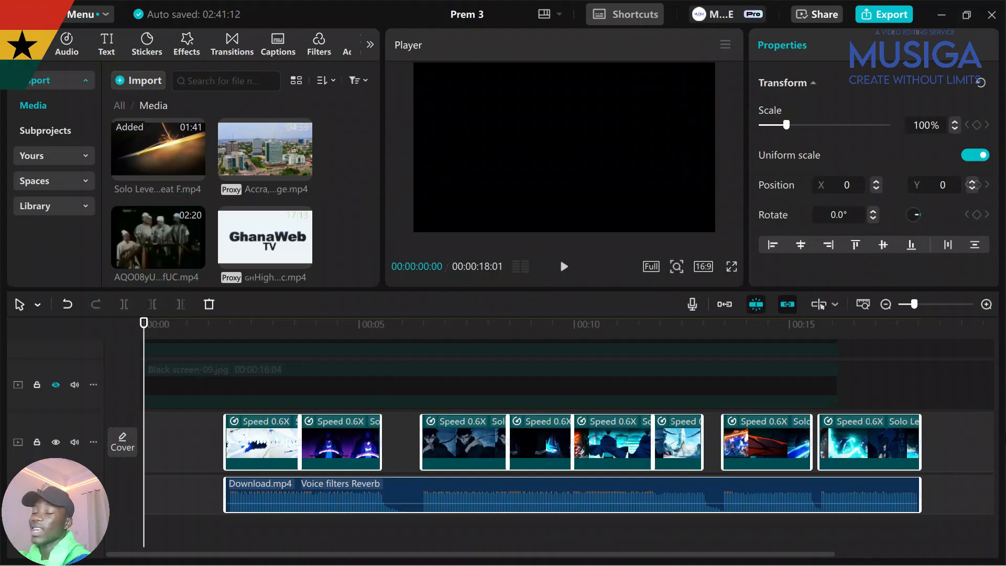
click(178, 486)
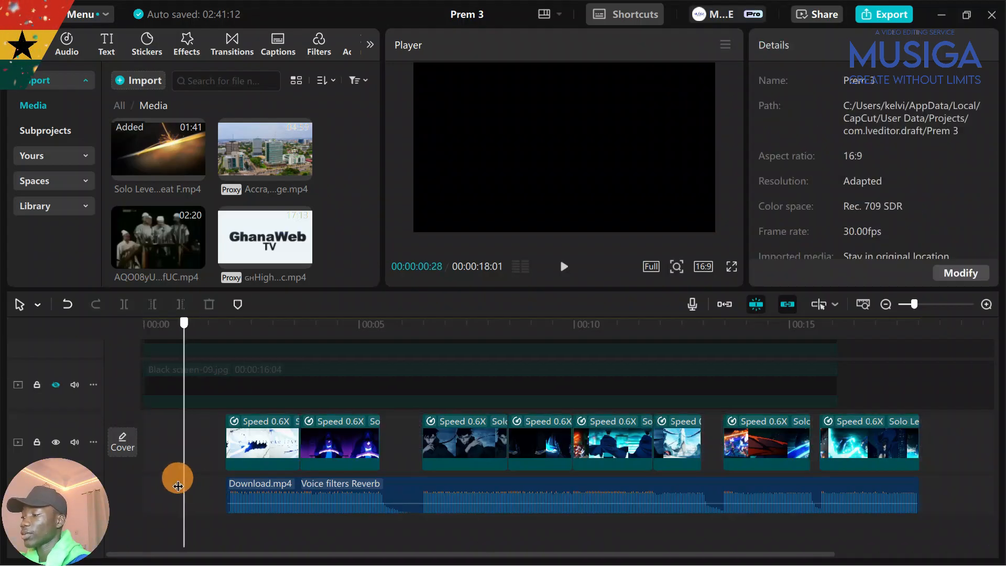
key(Home)
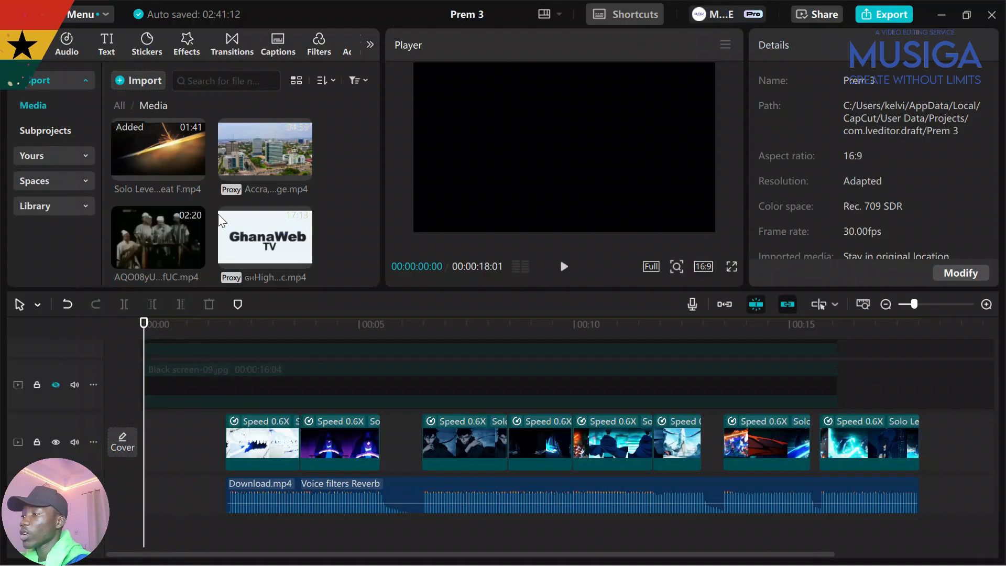
- Add Black screen-09.jpg from the Assets folder to the very start of the timeline
click(120, 105)
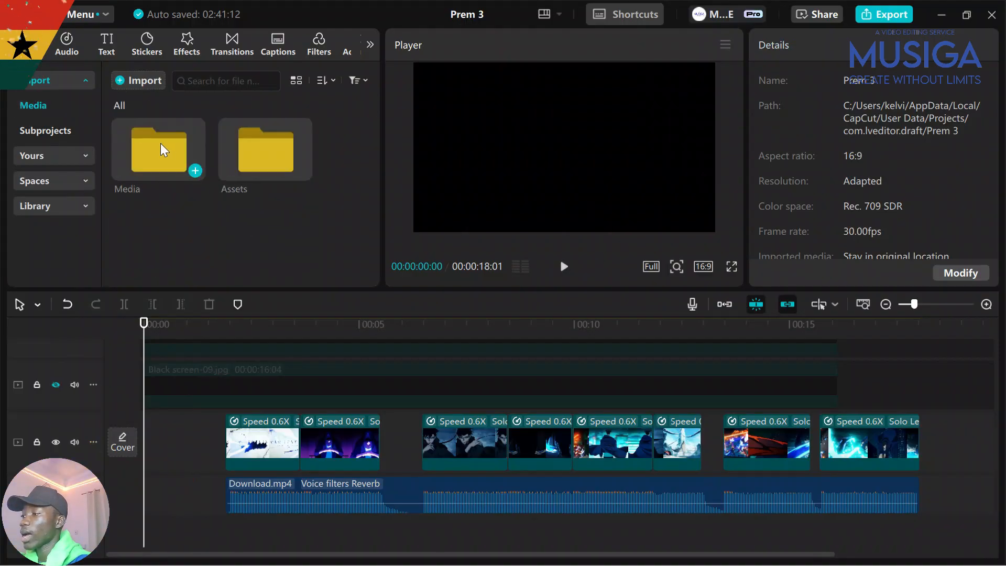
double_click(237, 141)
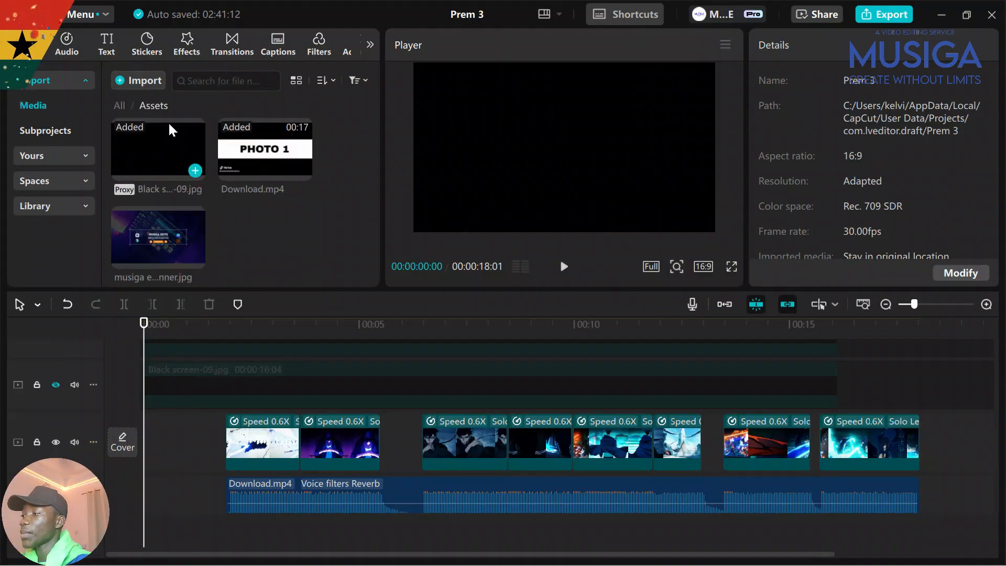
drag(169, 122, 132, 431)
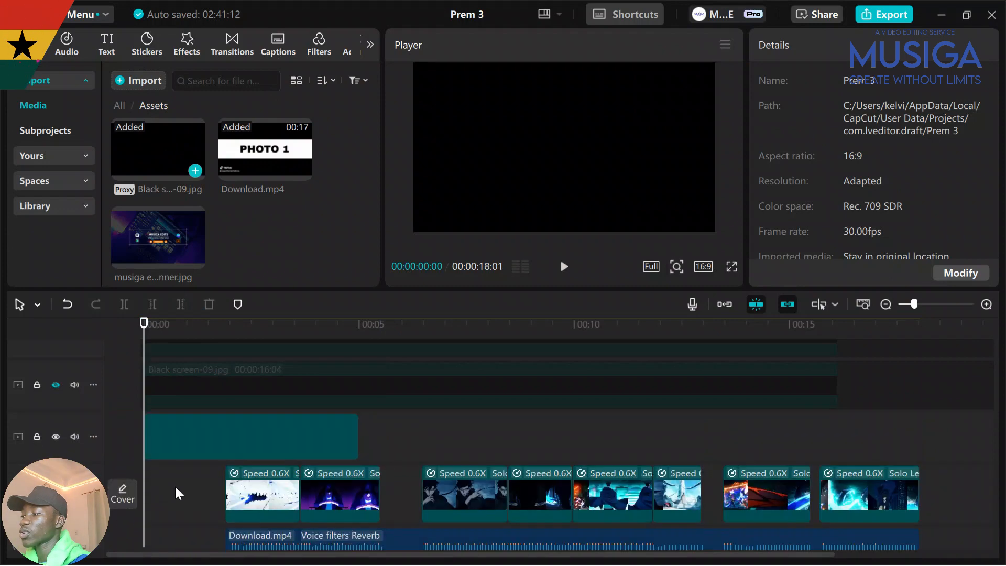
- Move the video clips and audio beyond the five-second black screen and place the black screen on the main track at the start
click(192, 510)
drag(207, 494, 886, 557)
drag(302, 437, 430, 448)
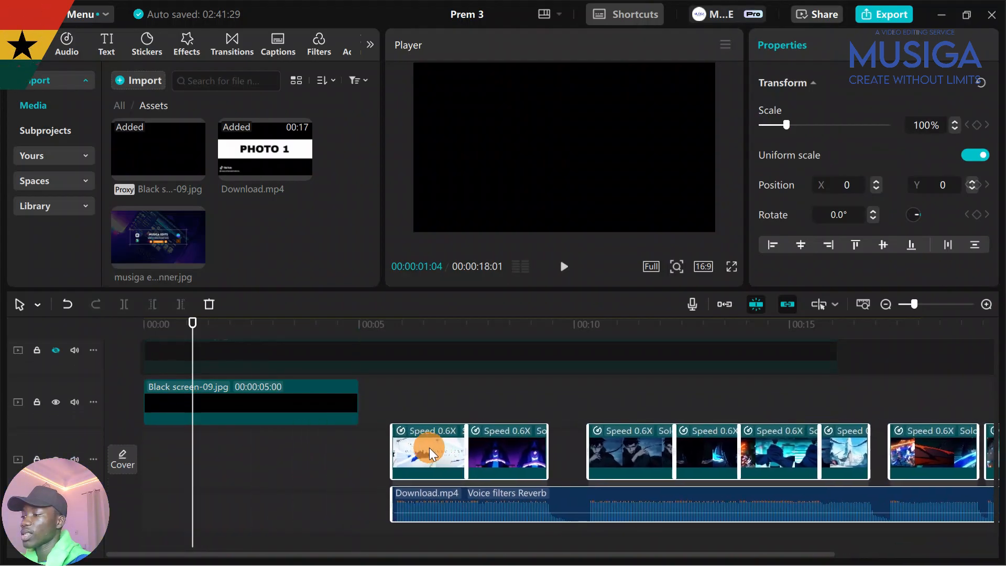
drag(203, 414, 234, 419)
drag(220, 485, 225, 493)
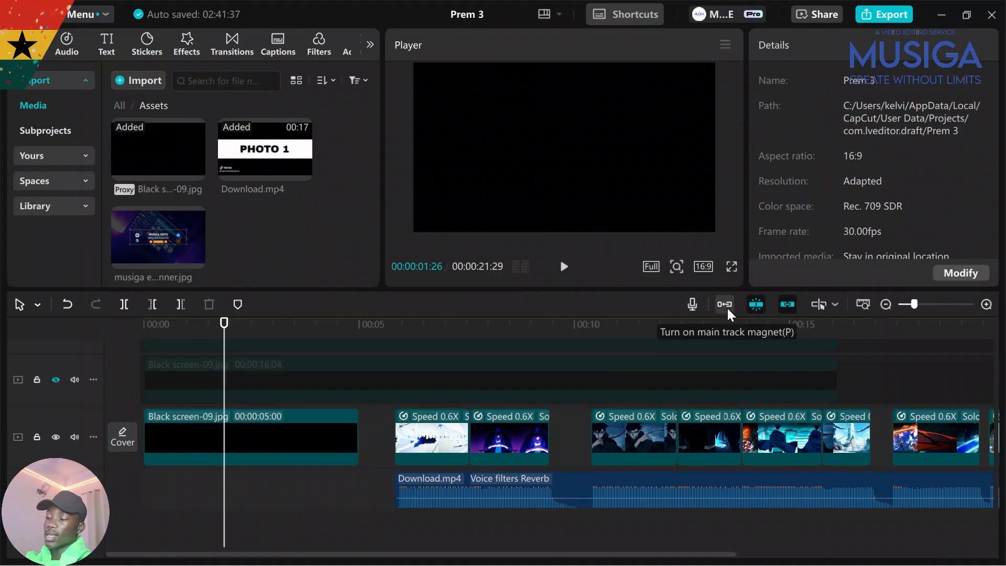
- Add a default text at the beginning of the timeline reading "Ghana at 68"
click(190, 507)
drag(190, 507, 128, 505)
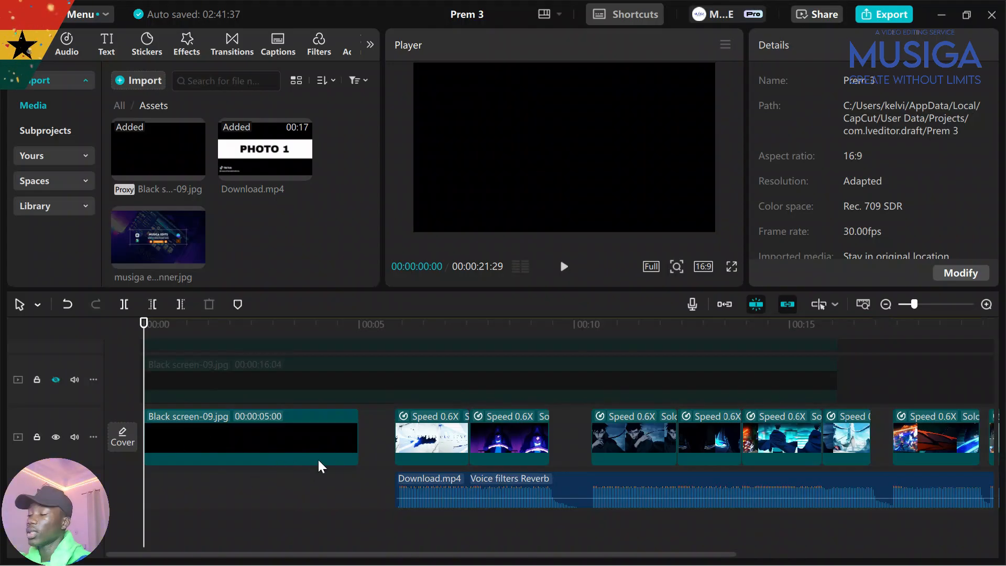
mouse_move(166, 236)
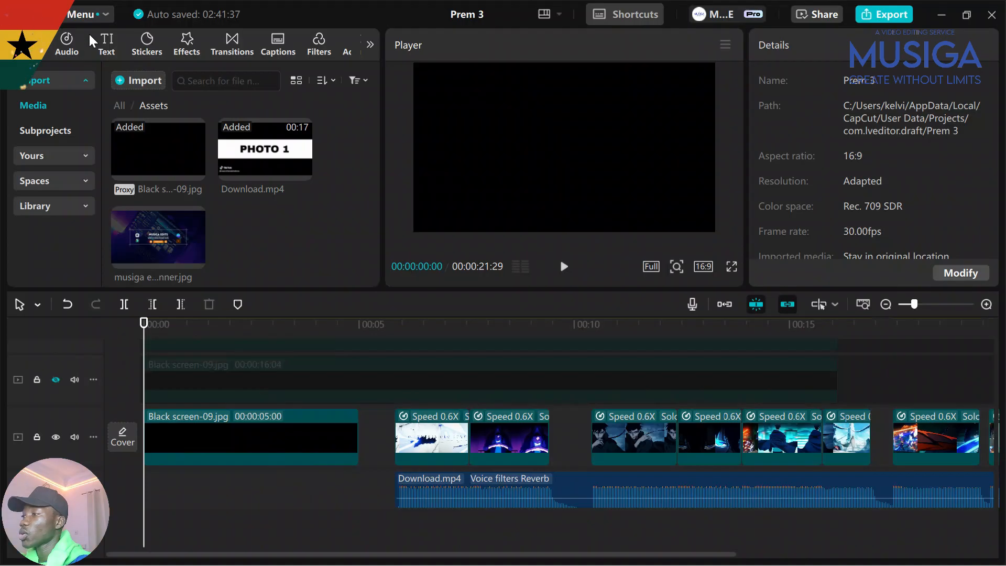
click(107, 42)
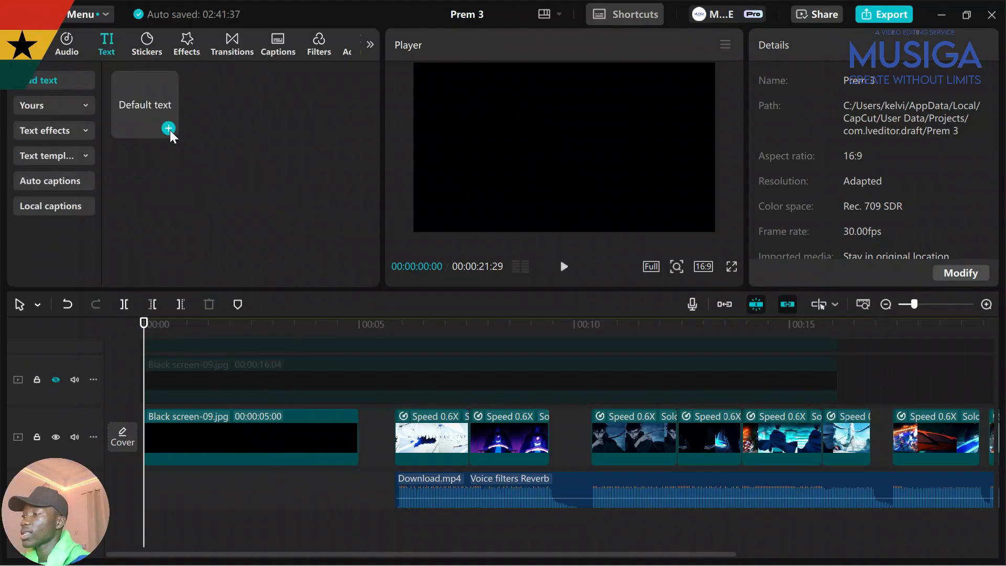
click(168, 129)
click(825, 131)
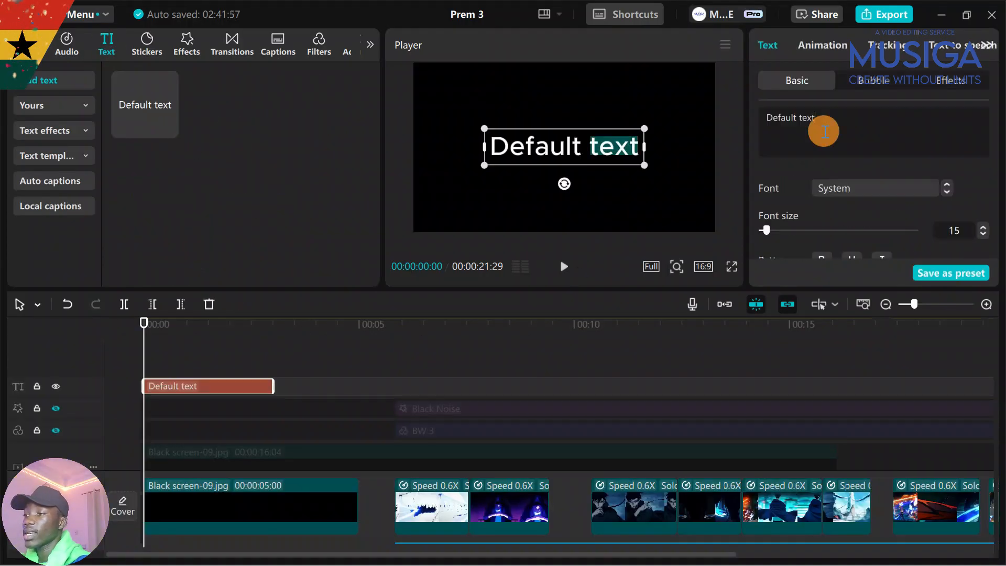
key(ctrl+a)
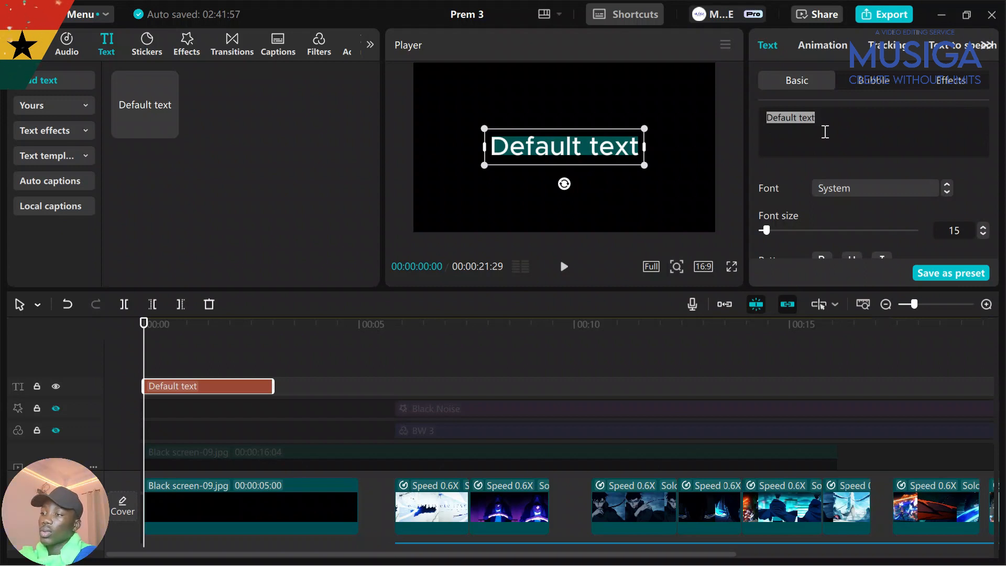
text(Ghana at)
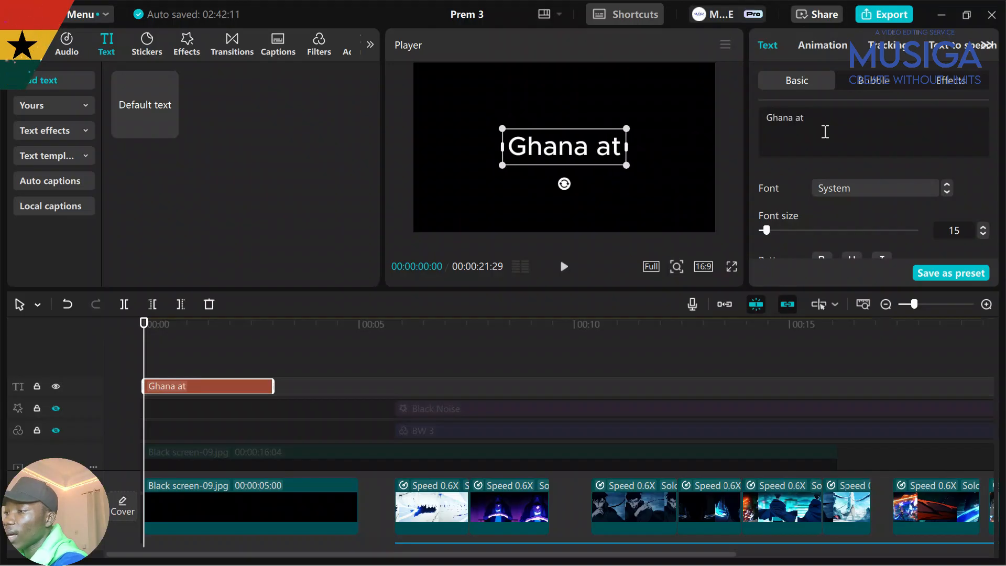
key(BackSpace)
text(t 68)
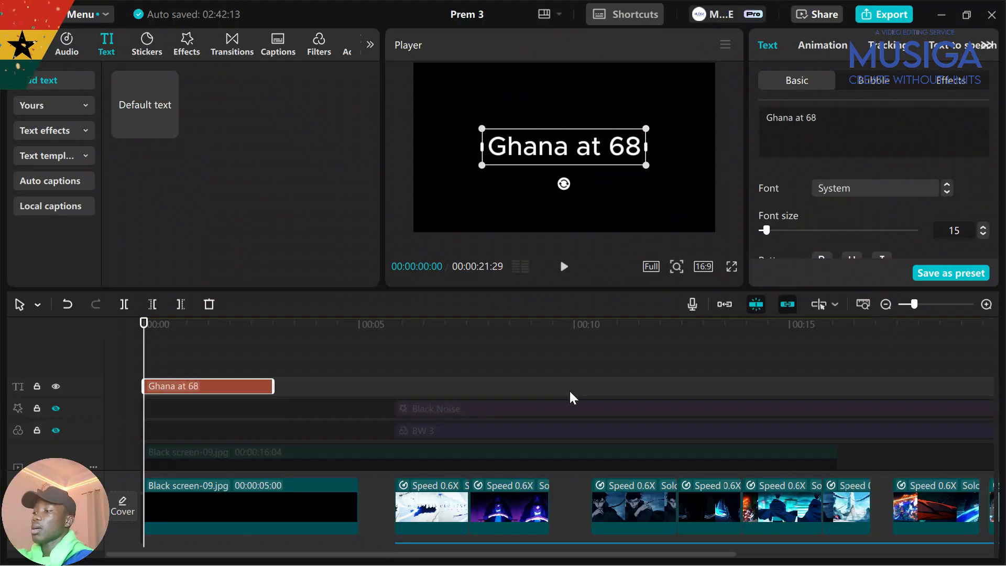
- Hide the "Ghana at 68" text track
click(212, 369)
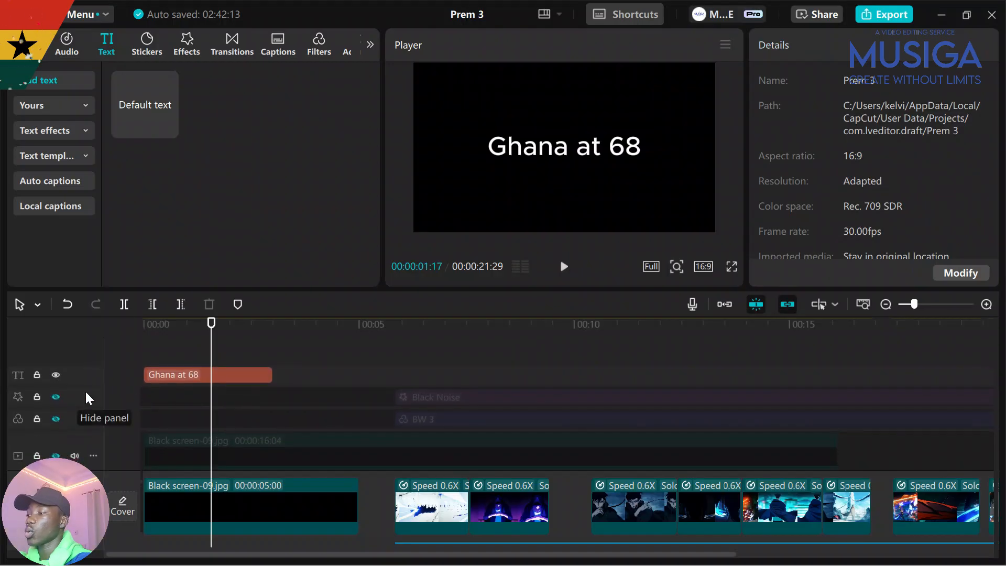
click(56, 374)
scroll(275, 464, down, 3)
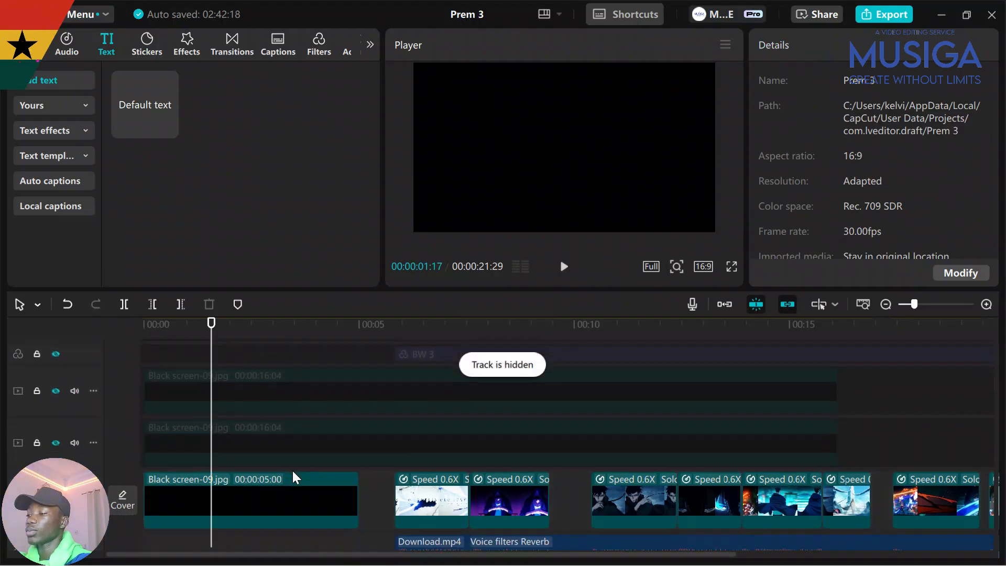
scroll(289, 479, down, 2)
- Append the archive speech video AQO08yU...fUC.mp4 from the Media folder to the end of the main track and seek to the speech
click(25, 45)
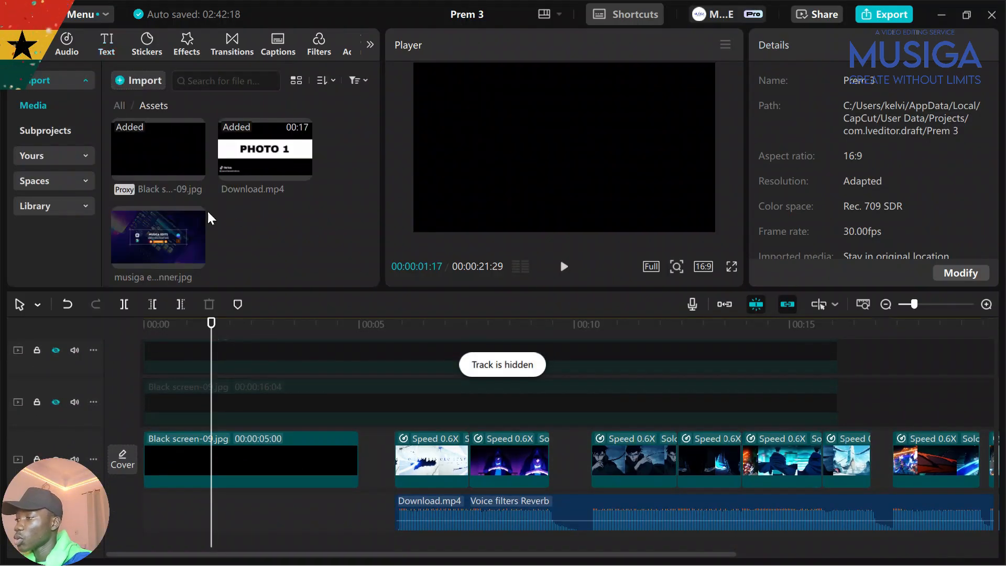
click(120, 106)
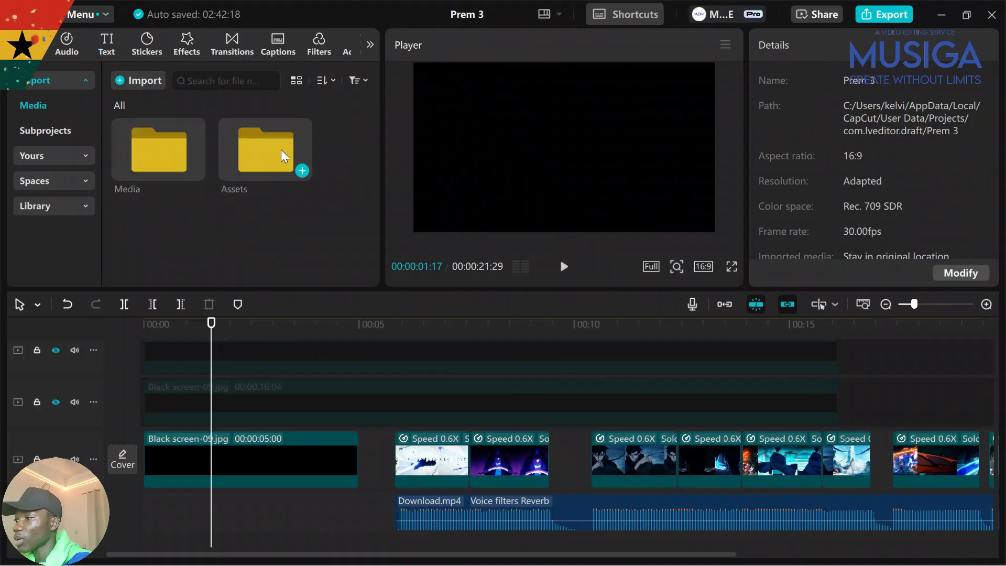
double_click(169, 146)
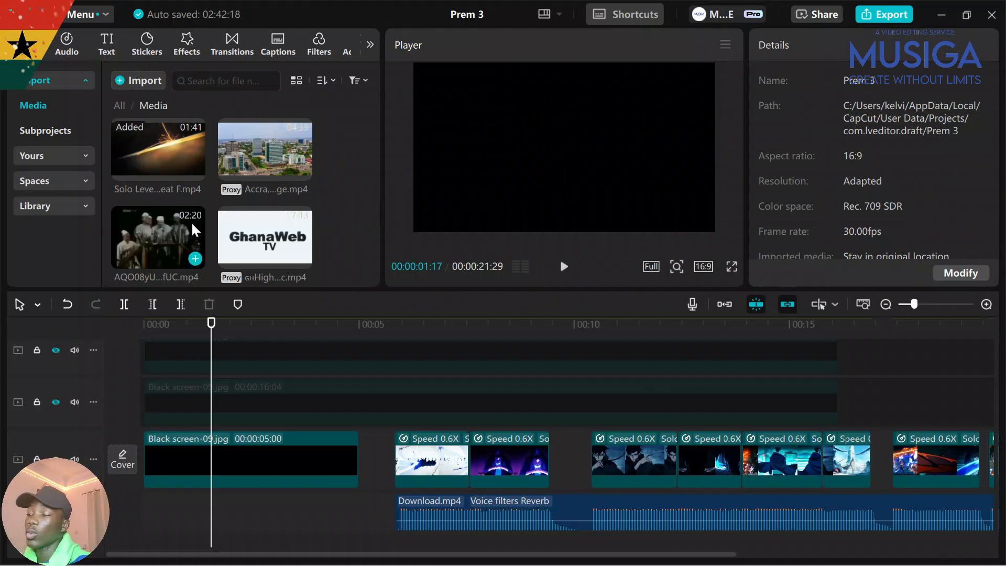
click(146, 231)
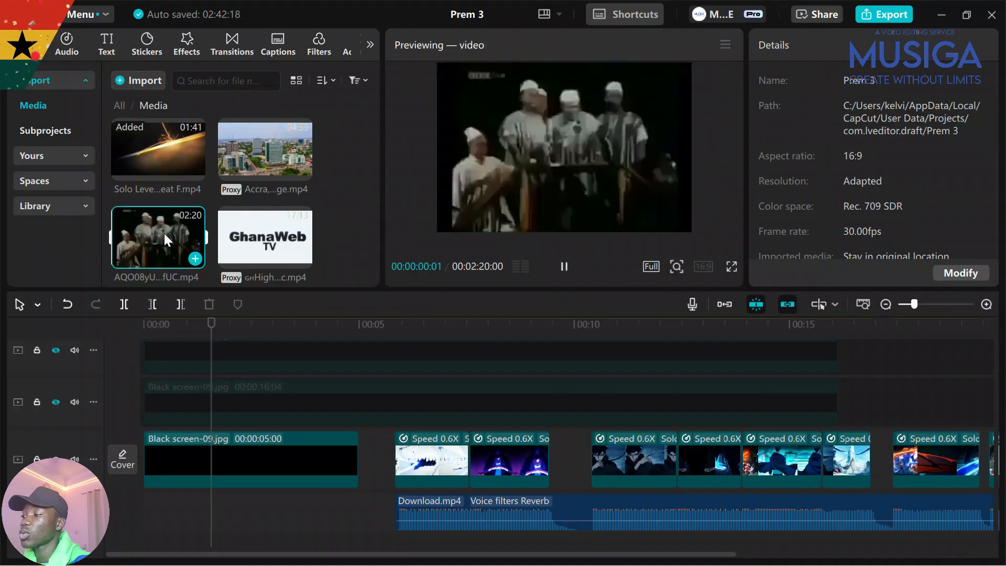
click(140, 228)
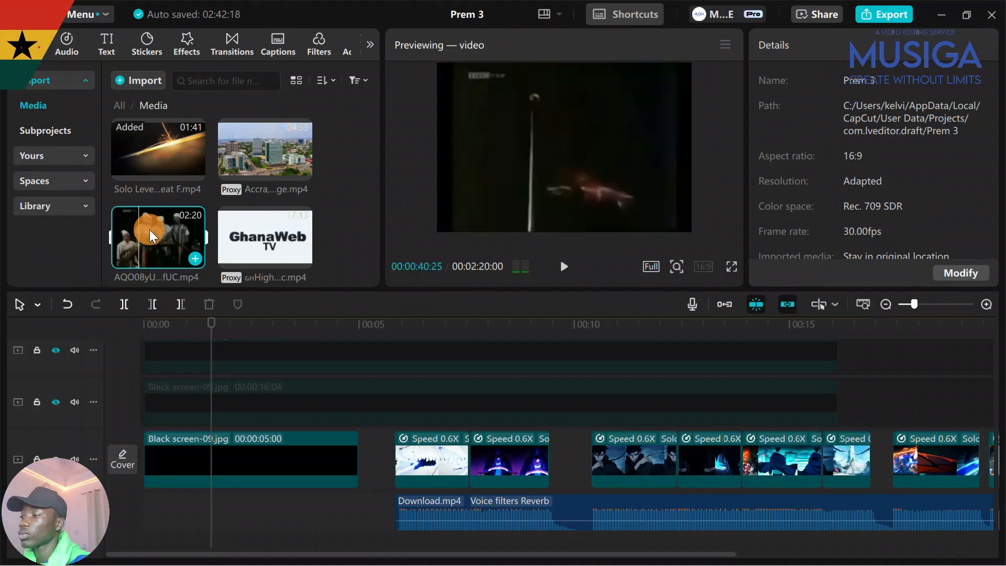
drag(162, 238, 965, 474)
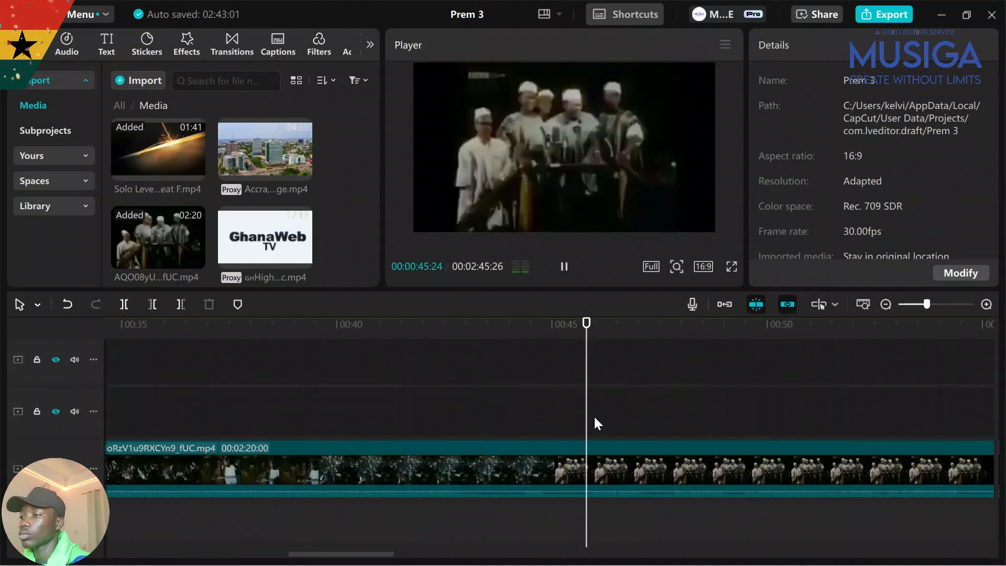
scroll(471, 416, right, 3)
click(246, 418)
scroll(367, 420, left, 2)
- Enable Reduce noise and Enhance voice on the archive speech audio beneath the opening black screen
click(461, 466)
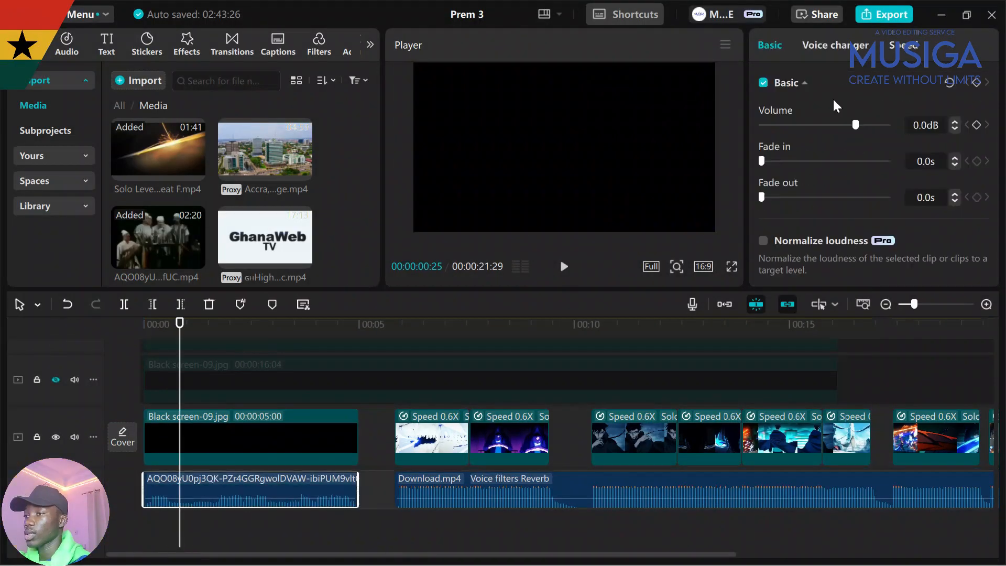
scroll(844, 157, down, 5)
click(763, 178)
click(763, 135)
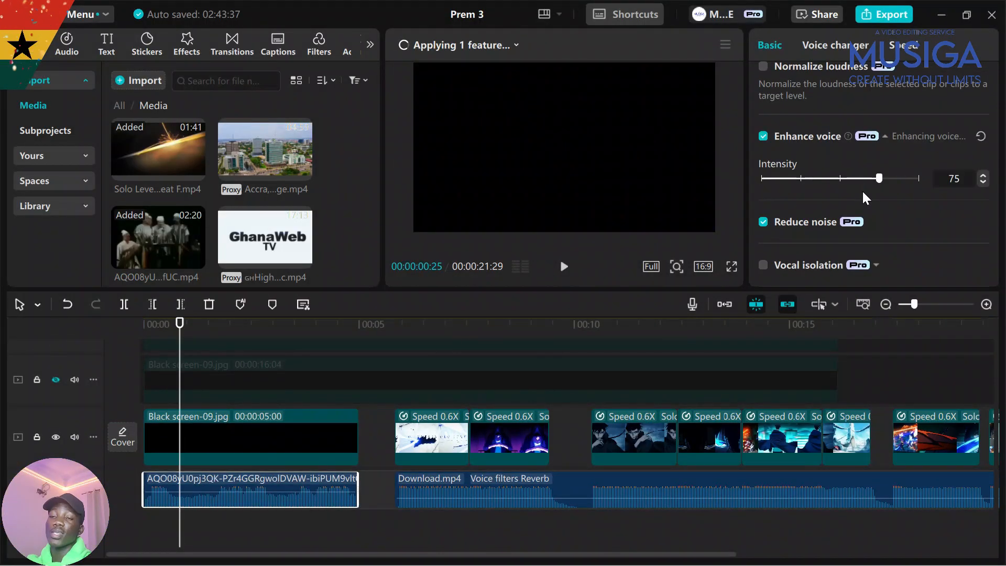
mouse_move(515, 44)
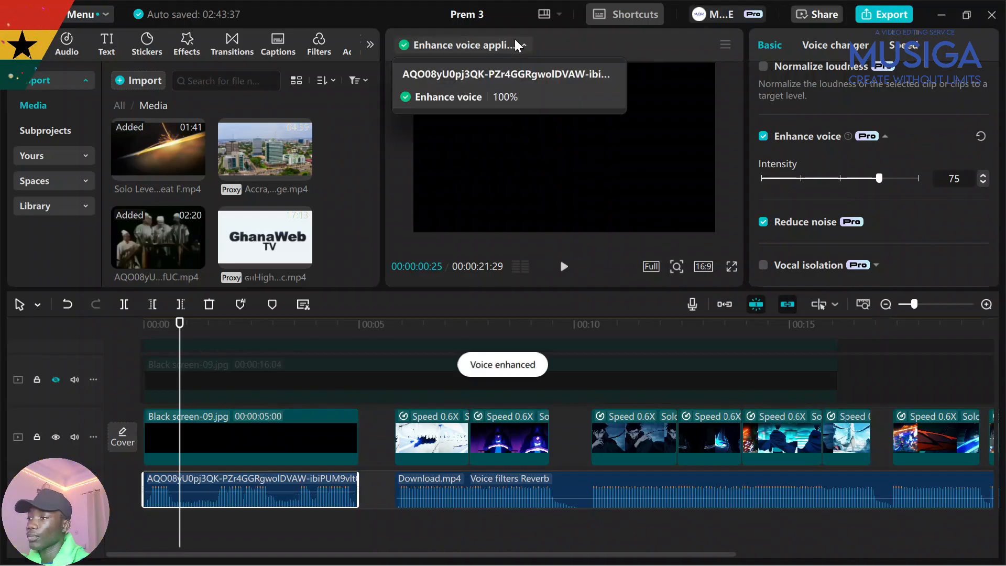
- Play the opening from the start of the timeline to check the enhanced speech audio
click(171, 534)
click(111, 524)
key(space)
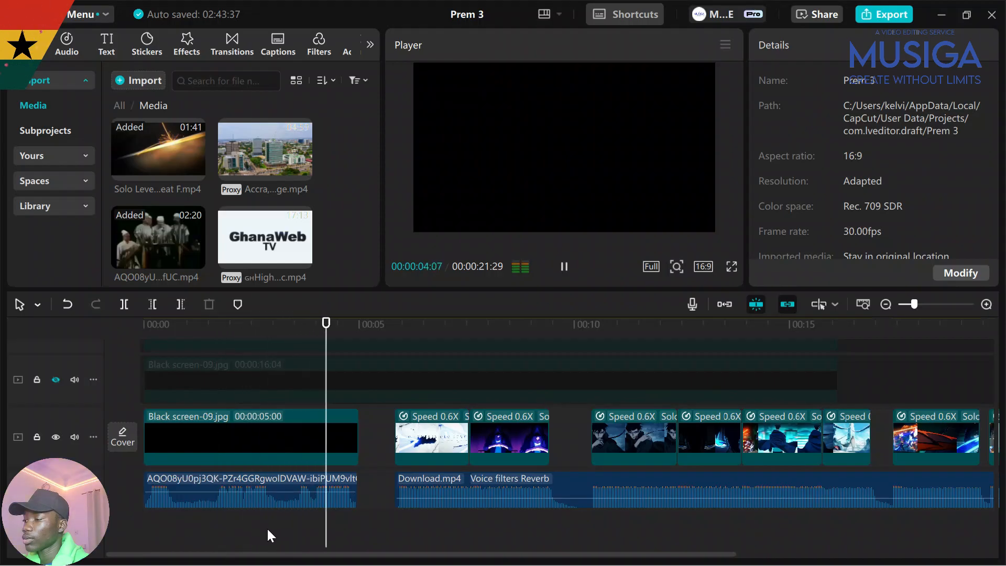
- Move the remaining video clips and the Download.mp4 audio earlier so they directly follow the opening black screen
drag(348, 529, 359, 534)
drag(371, 432, 859, 511)
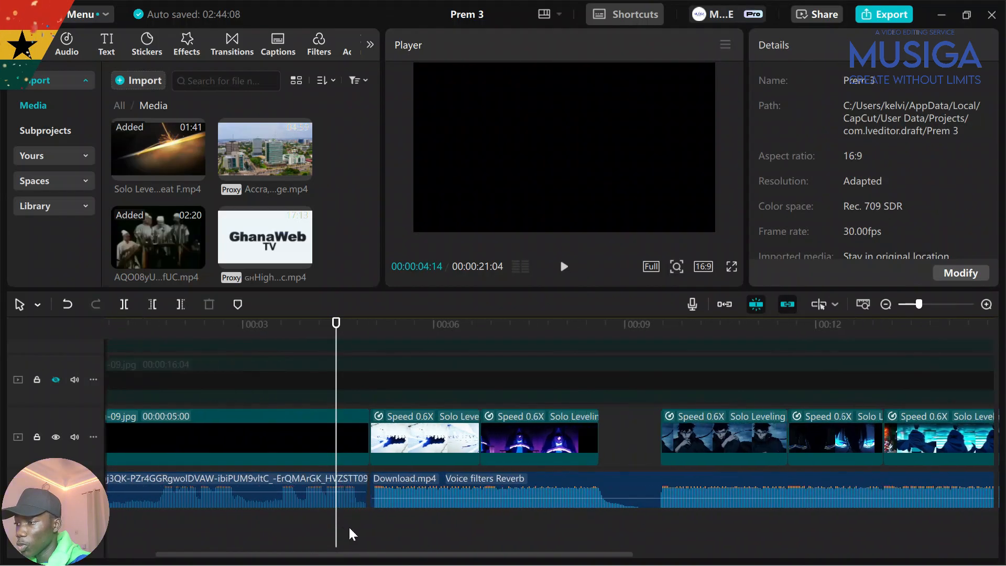
- Move the Download.mp4 audio onto its own track beneath the archive speech audio, keeping its start at 00:00:05:00
scroll(362, 530, up, 2)
scroll(371, 532, up, 1)
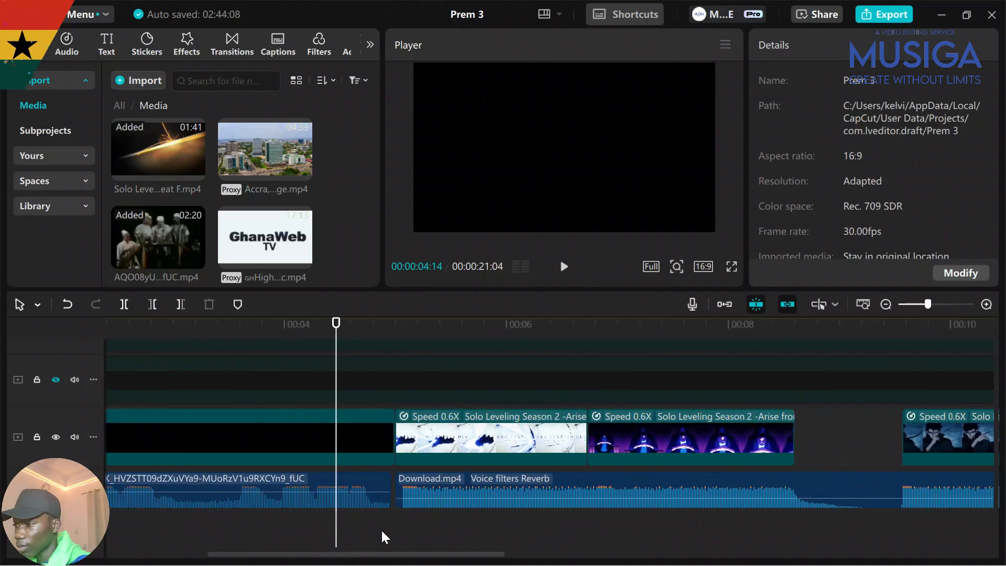
click(395, 536)
click(451, 486)
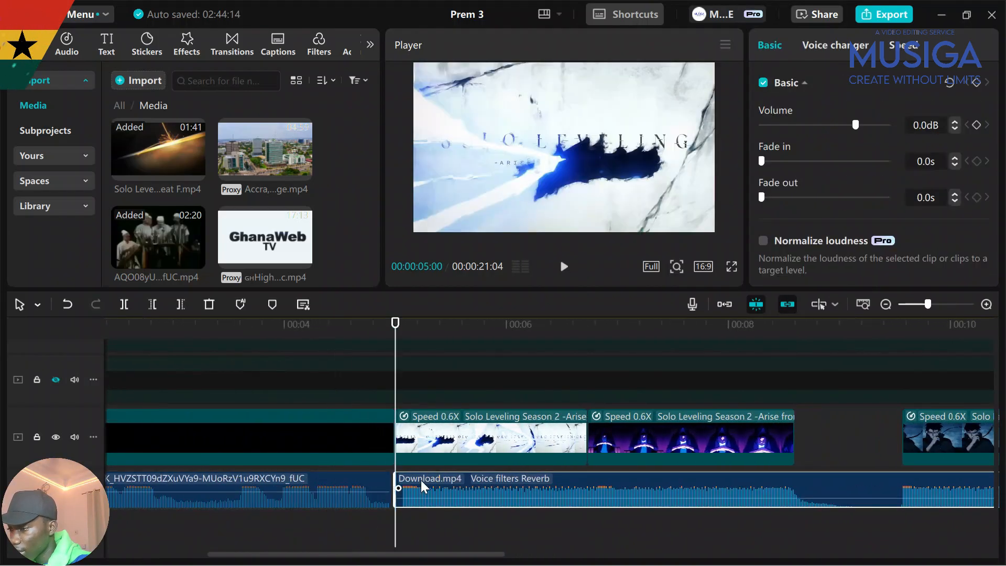
drag(420, 480, 423, 531)
scroll(417, 526, down, 4)
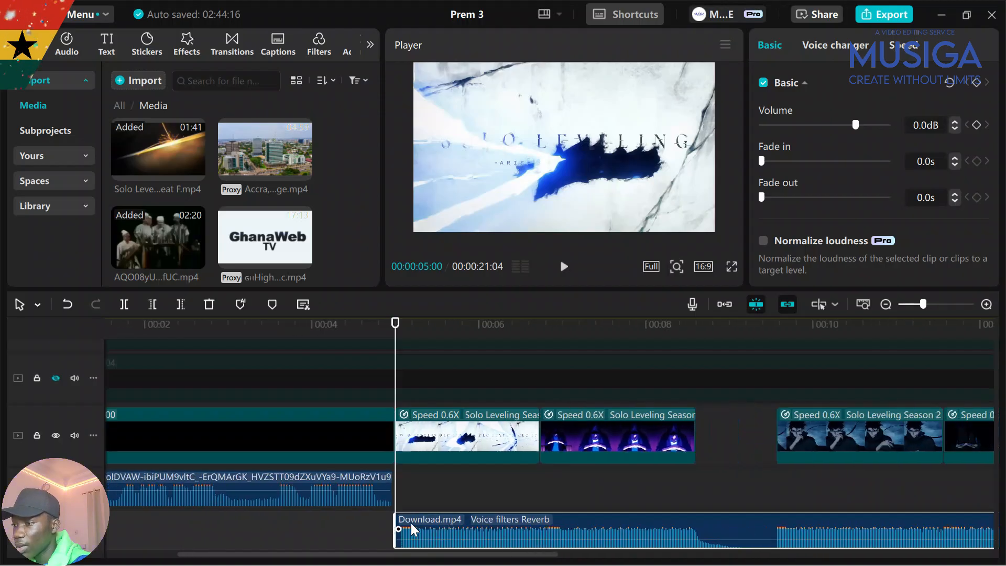
scroll(517, 531, right, 5)
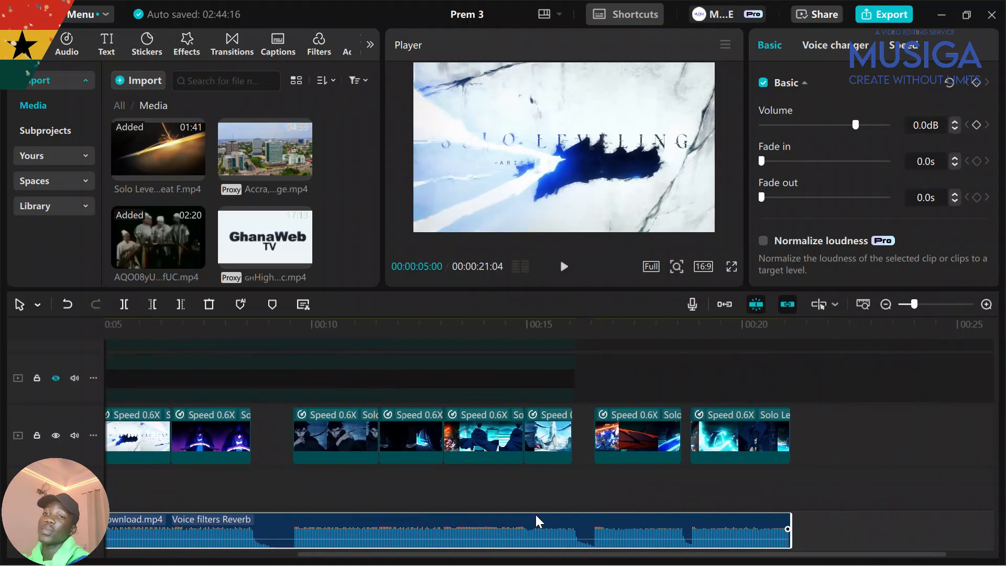
scroll(535, 514, left, 1)
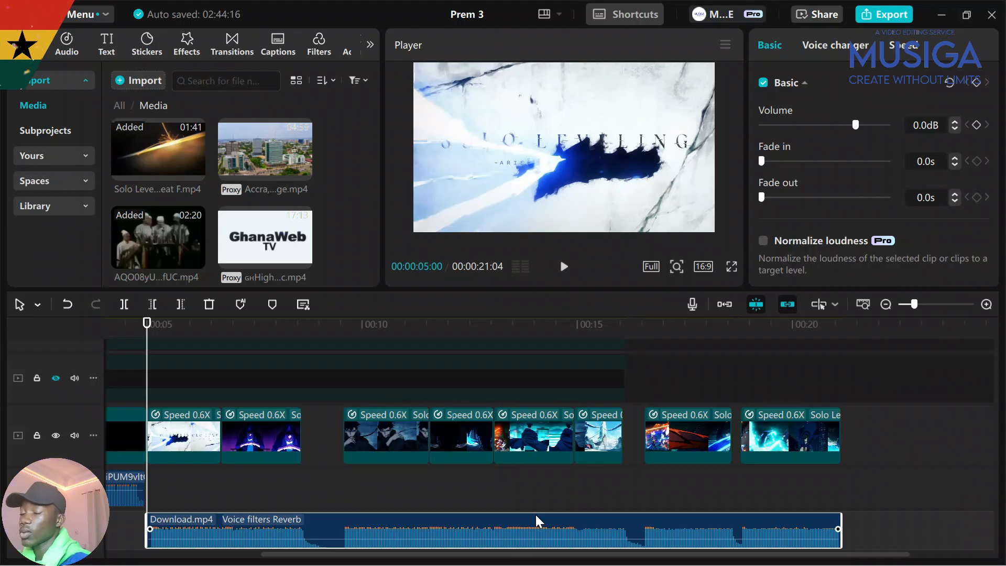
scroll(536, 515, left, 3)
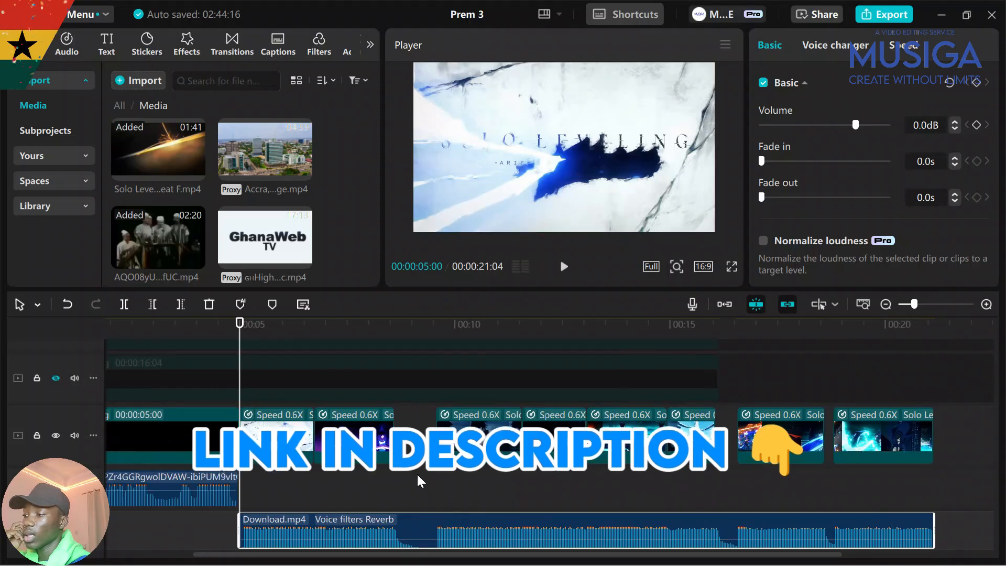
- Lower the system volume to 48 and play across the transition from the archive speech to the Download.mp4 music
click(141, 525)
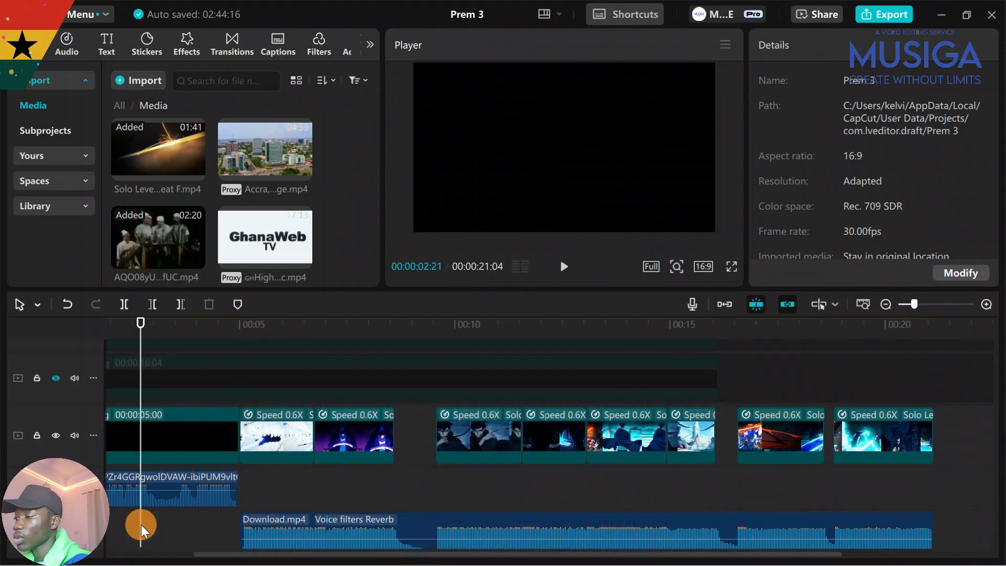
key(XF86AudioLowerVolume)
key(XF86AudioLowerVolume)
key(XF86AudioLowerVolume)
key(XF86AudioLowerVolume)
key(XF86AudioLowerVolume)
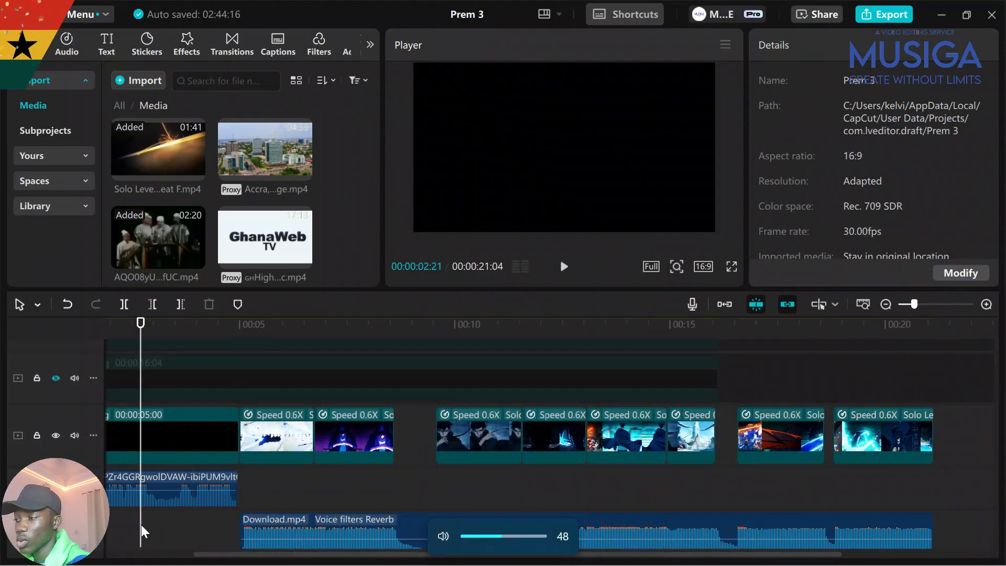
key(space)
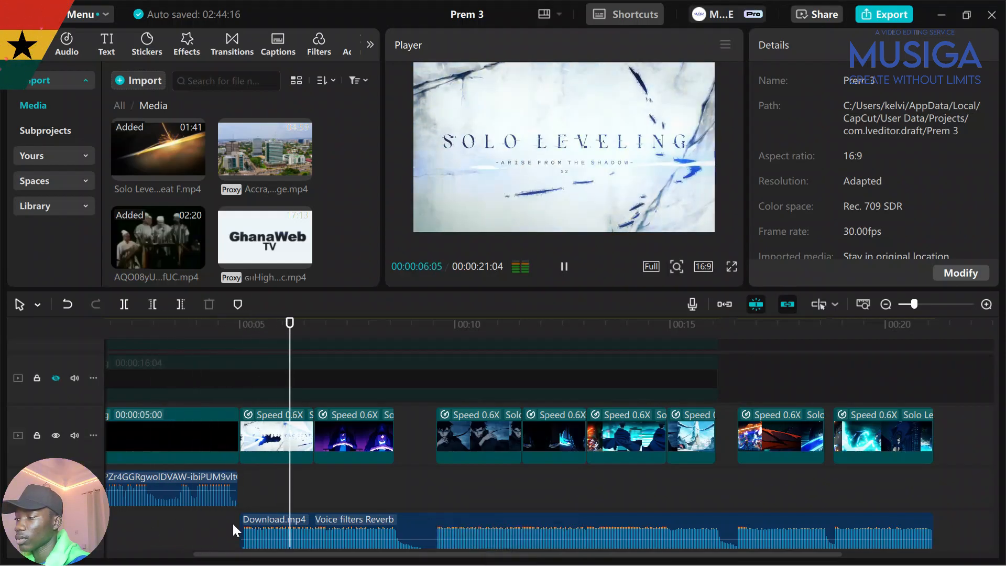
click(216, 529)
- Trim the end of the opening Black screen-09.jpg clip on the main track to 00:00:04:26
ctrl+scroll(298, 532, up, 3)
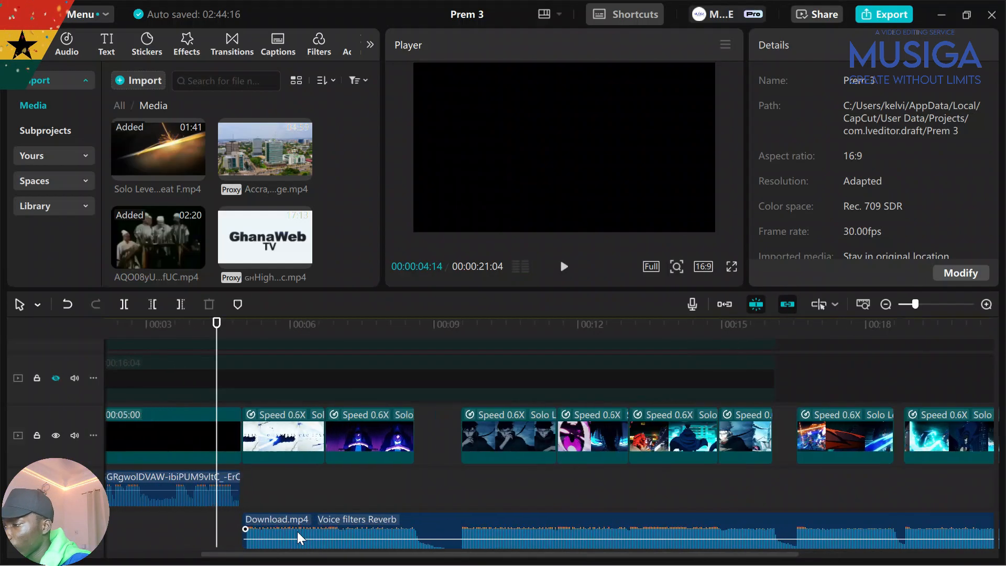
drag(240, 535, 247, 540)
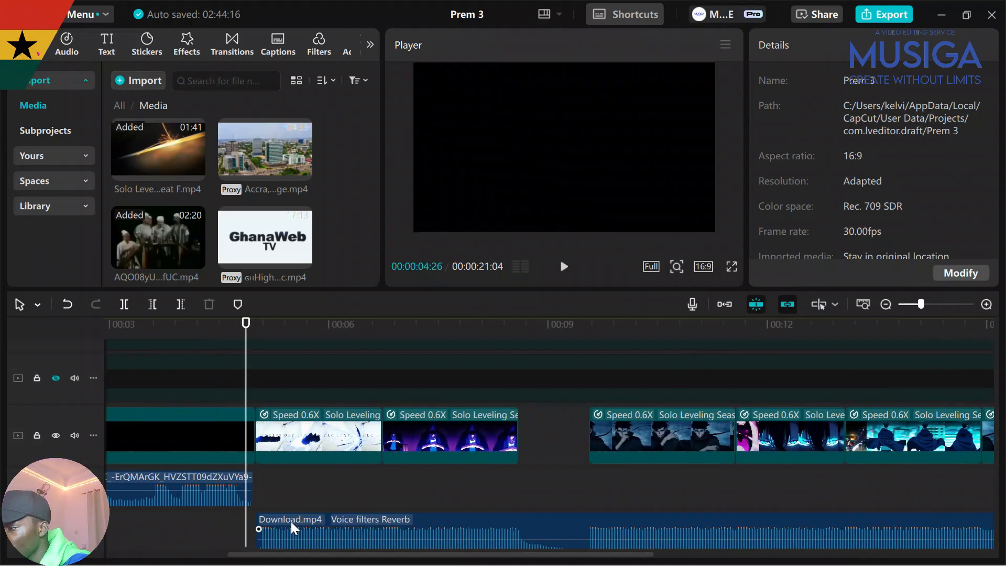
click(240, 437)
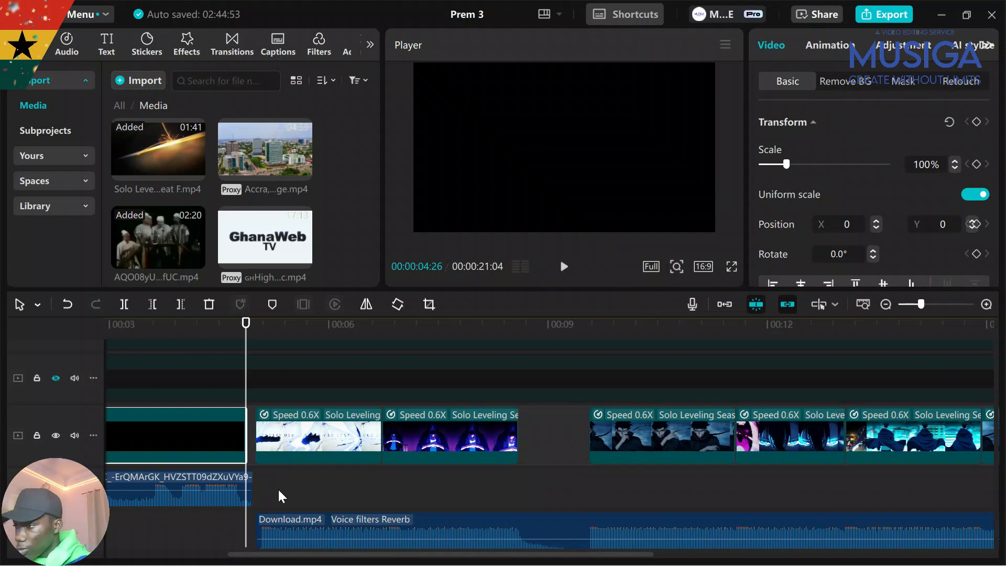
- Move all following video clips and the Download.mp4 audio earlier to close the gap after the opening black screen
scroll(355, 476, up, 1)
scroll(316, 519, down, 2)
scroll(303, 451, up, 1)
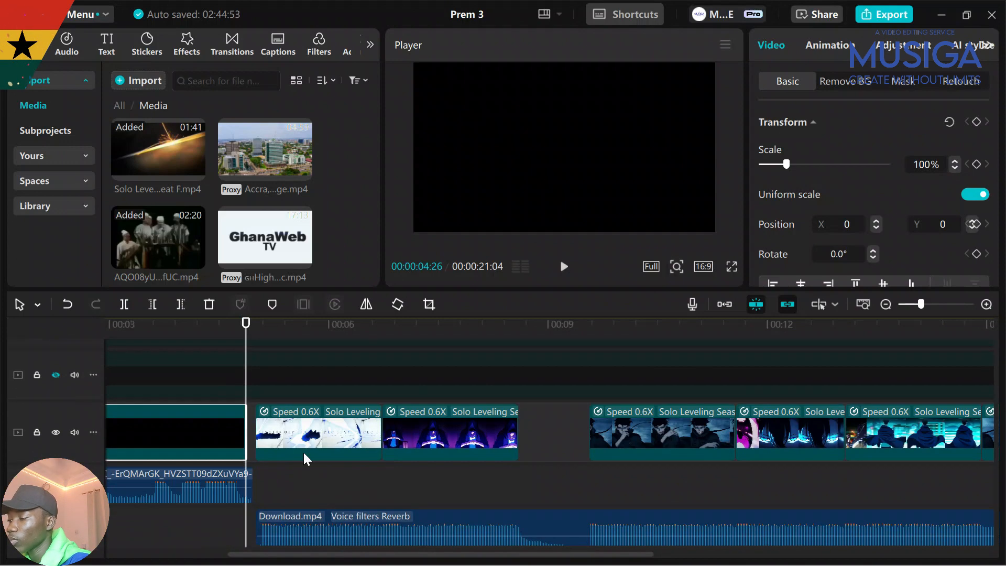
scroll(322, 480, down, 1)
click(388, 466)
drag(389, 466, 991, 378)
scroll(442, 415, left, 10)
drag(424, 389, 413, 390)
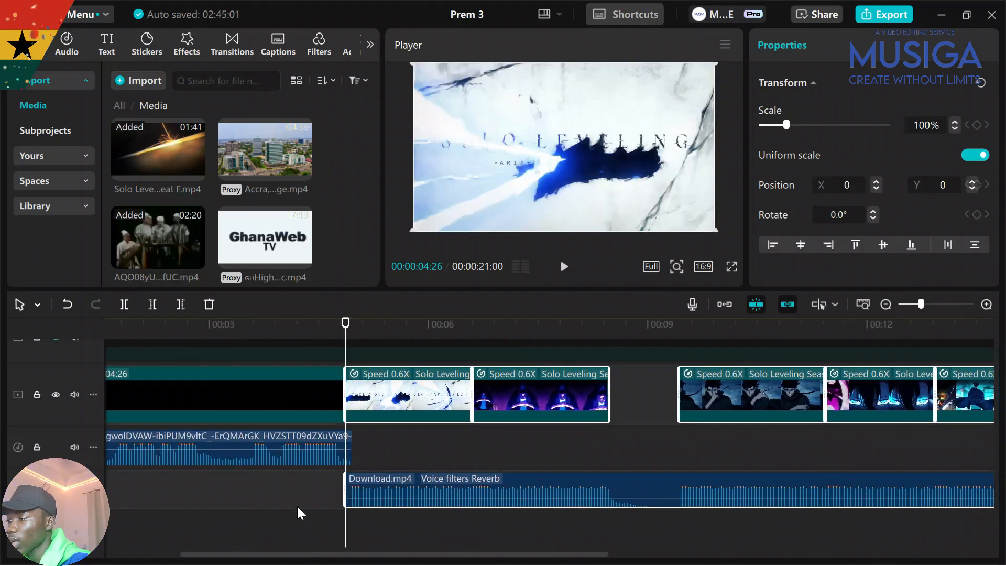
- Play across the join between the black screen and the first video clip to check the speech-to-music timing
click(319, 498)
key(space)
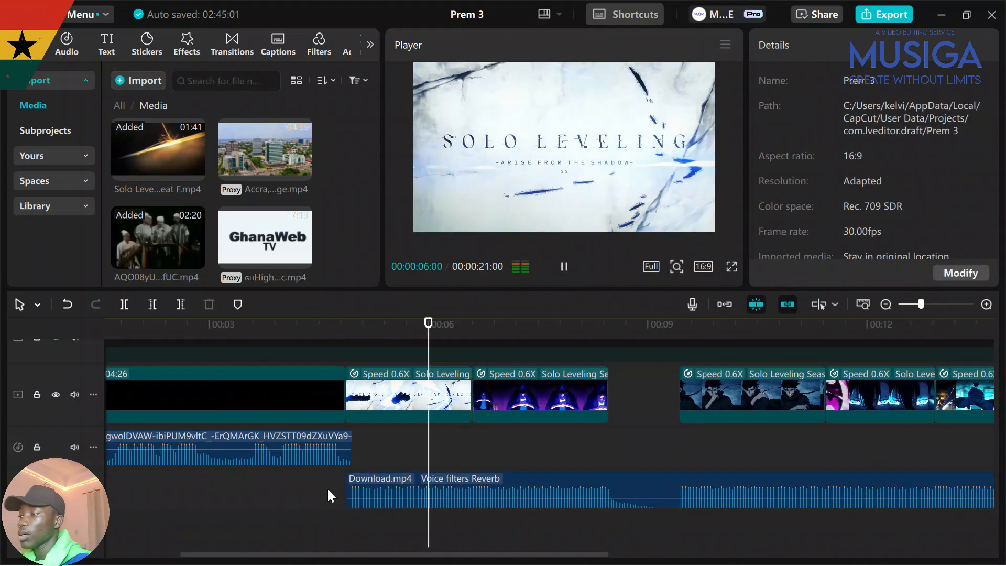
click(257, 505)
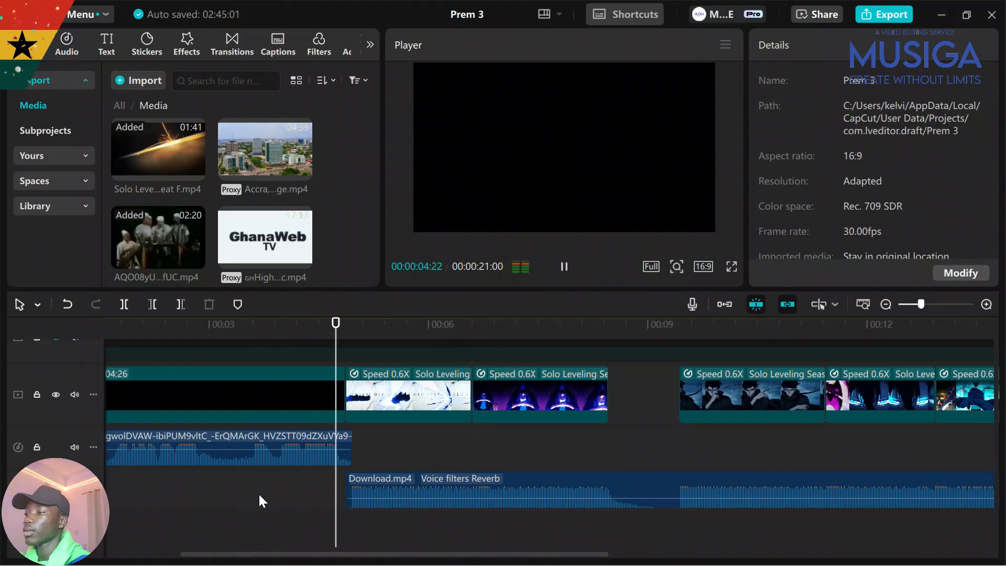
scroll(259, 493, down, 1)
scroll(263, 497, down, 3)
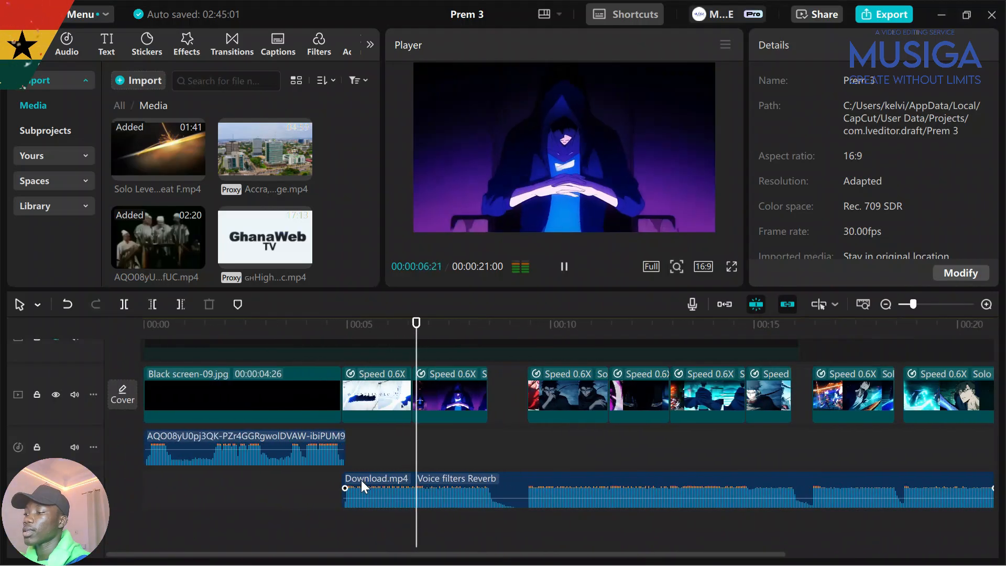
click(308, 509)
drag(307, 510, 338, 517)
- Replace the Solo Leveling clips on the main track with the imported Ghana footage, keeping their existing timeline slots
scroll(394, 475, up, 3)
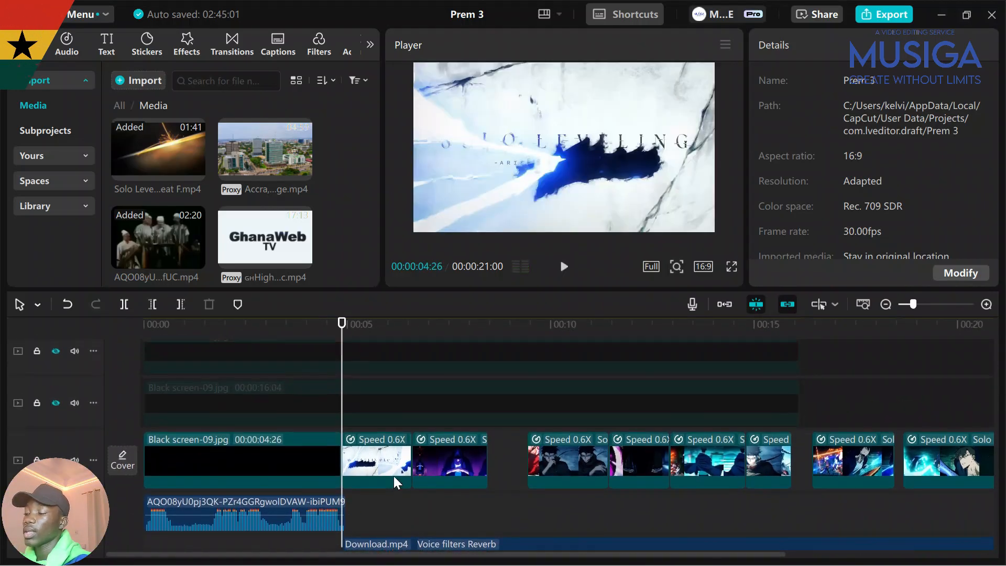
scroll(395, 475, right, 3)
scroll(394, 475, left, 2)
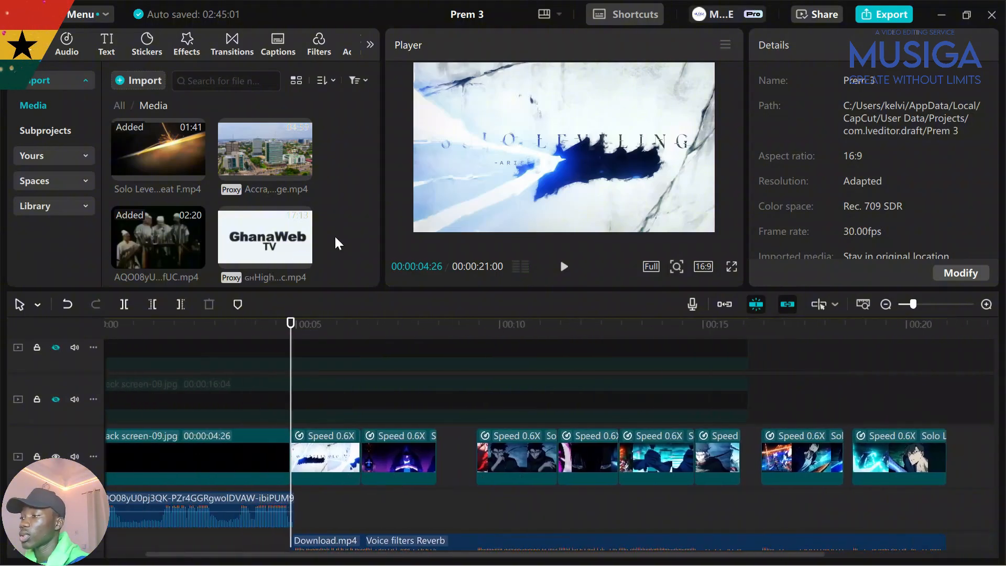
drag(417, 346, 325, 449)
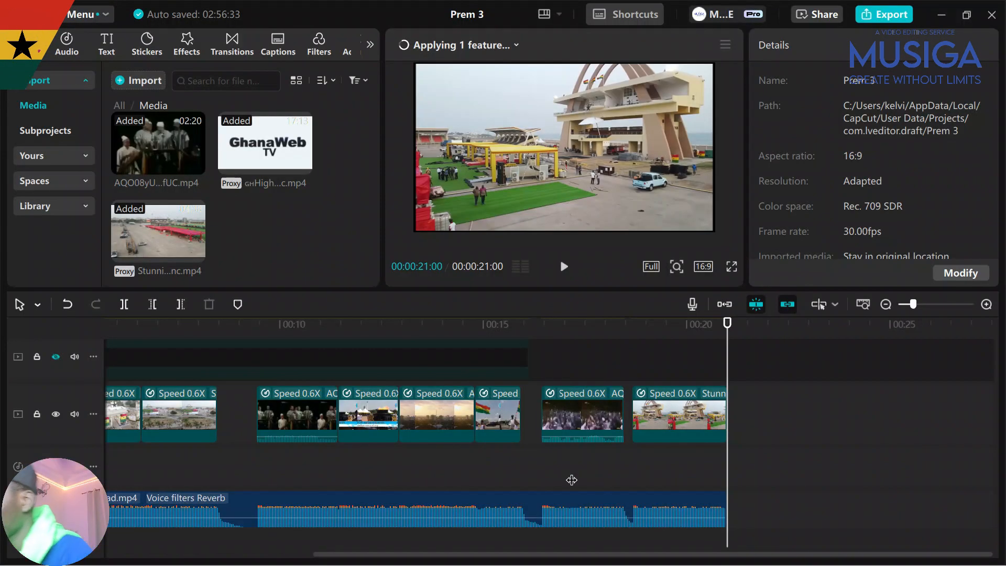
- Mute the main video track and unhide the black screen overlay tracks, the BW 3 filter and the Black Noise effect
scroll(572, 480, left, 5)
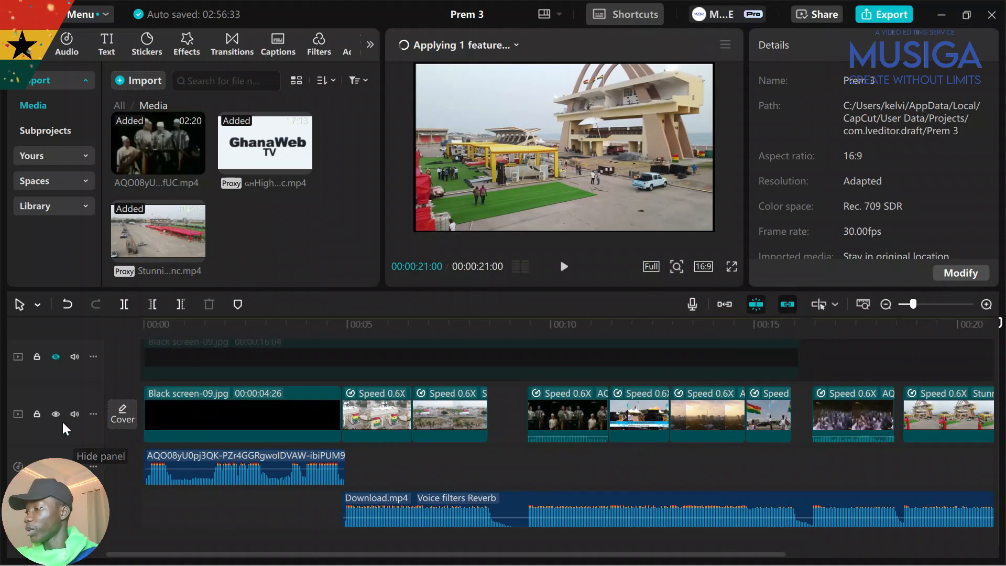
click(73, 415)
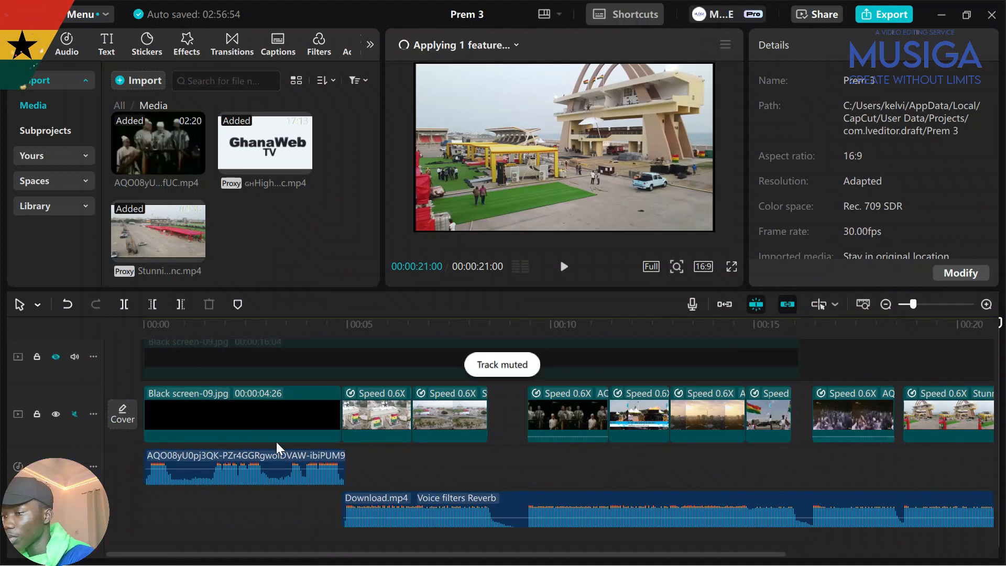
scroll(275, 442, up, 2)
click(56, 400)
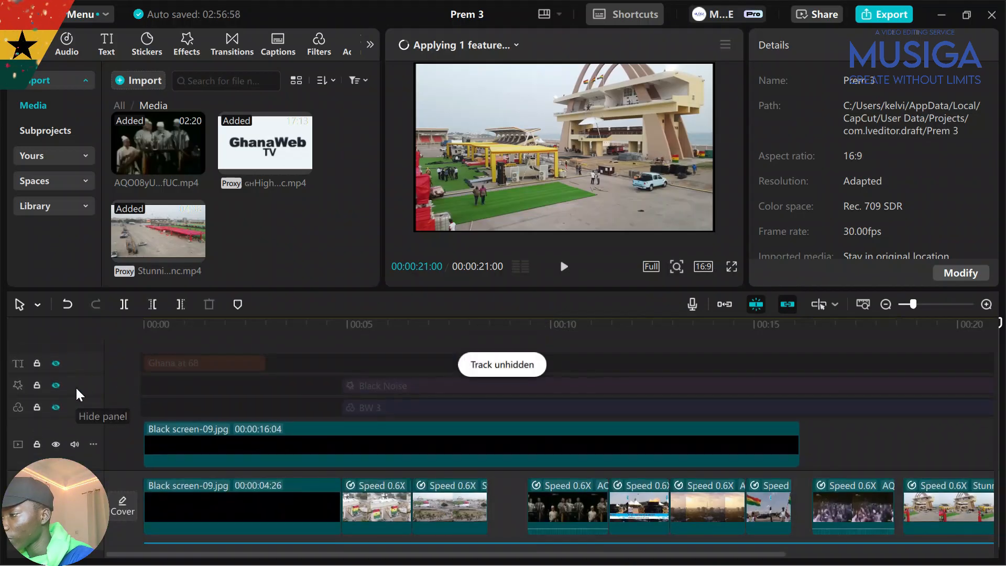
click(55, 408)
click(57, 385)
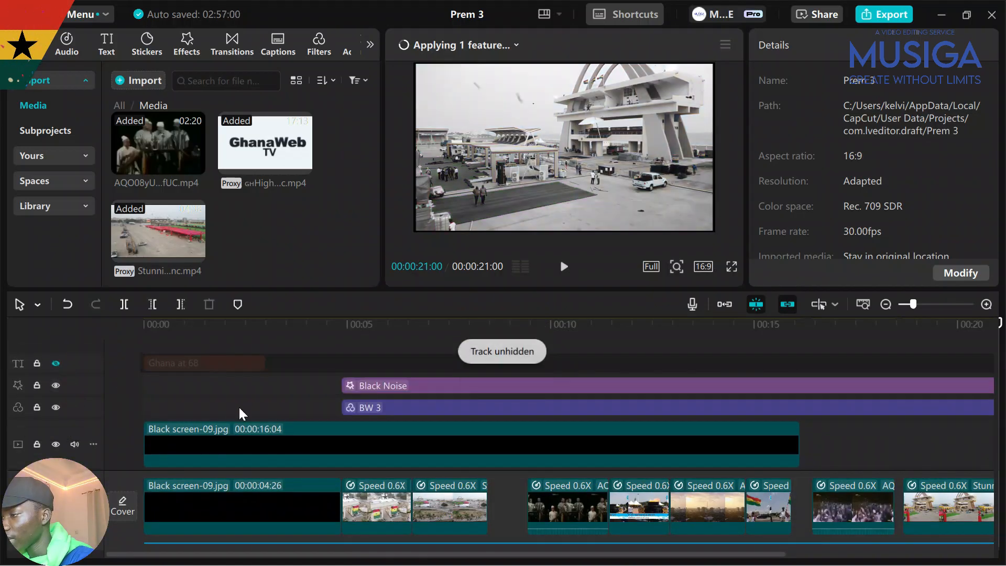
- Extend the Black Noise effect and BW 3 filter back to the start of the timeline
scroll(618, 440, left, 2)
scroll(371, 401, down, 1)
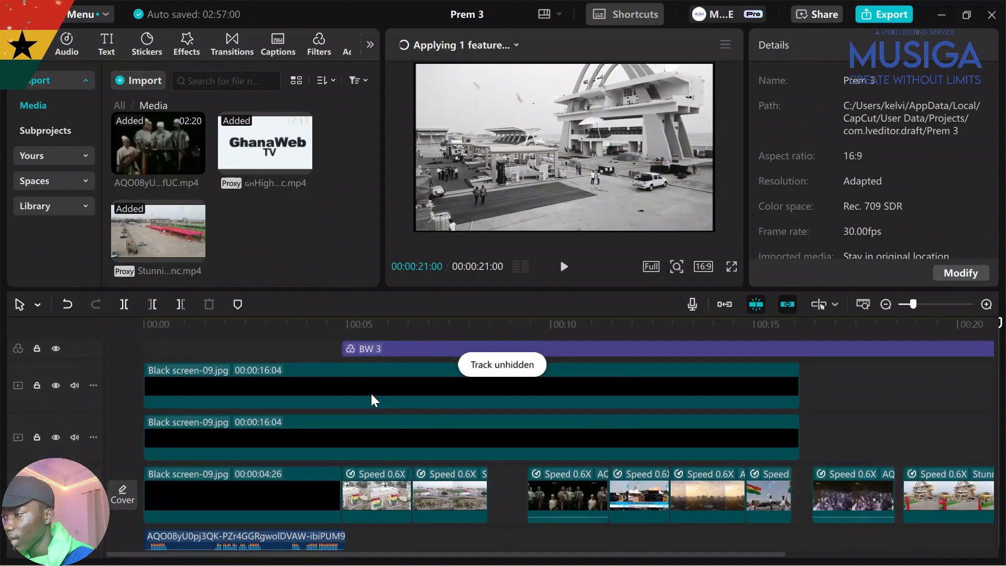
drag(312, 362, 94, 362)
- Move both Black screen-09.jpg overlay clips so they start with the first Ghana clip and end at 00:00:21:00
scroll(229, 419, right, 5)
scroll(435, 435, down, 2)
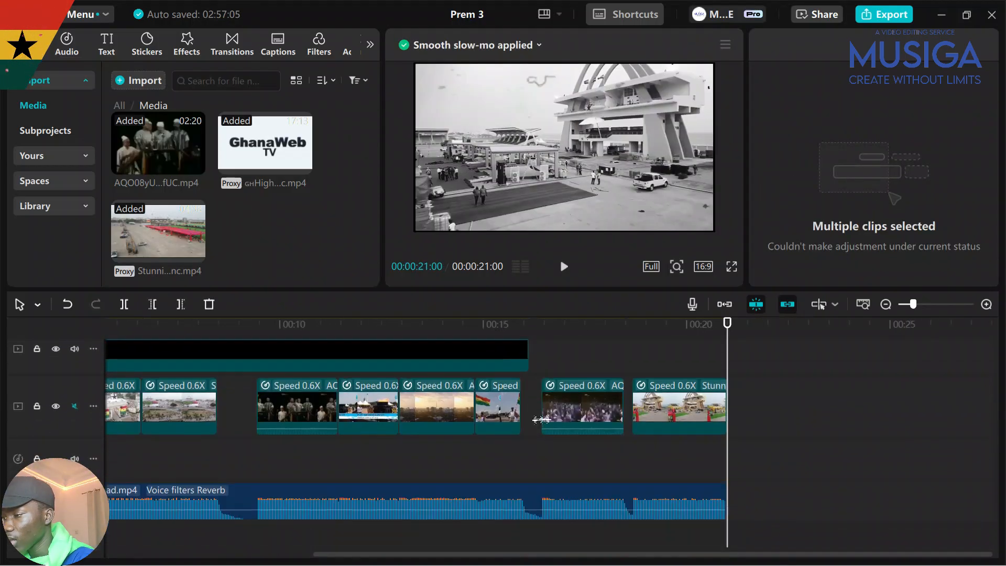
scroll(552, 369, up, 1)
click(505, 398)
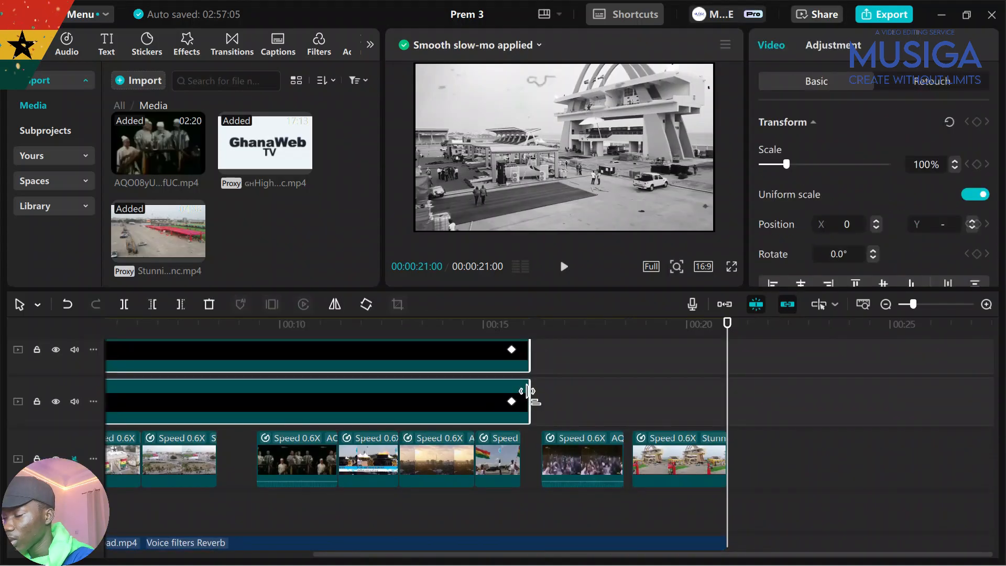
click(560, 397)
scroll(567, 362, up, 2)
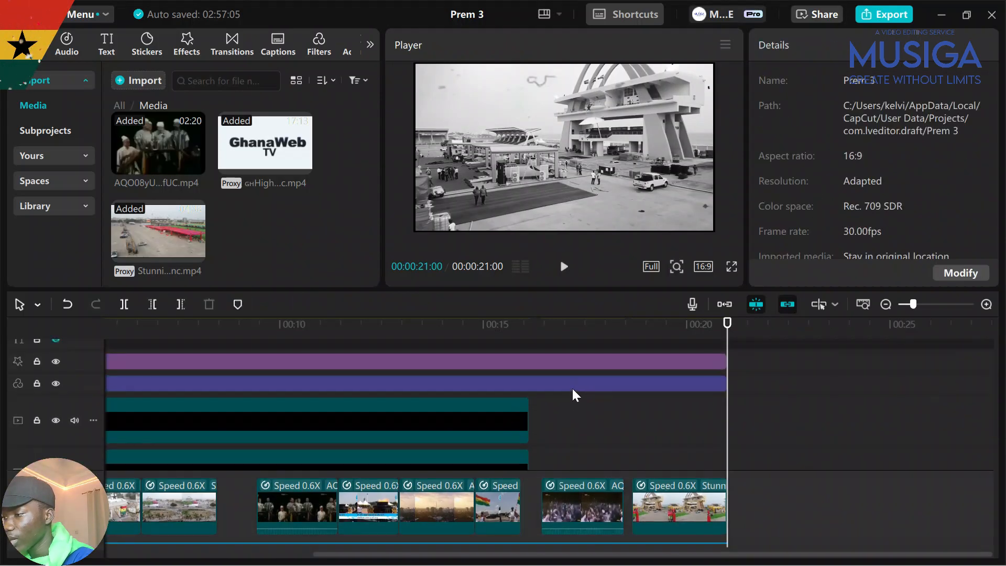
scroll(577, 416, left, 5)
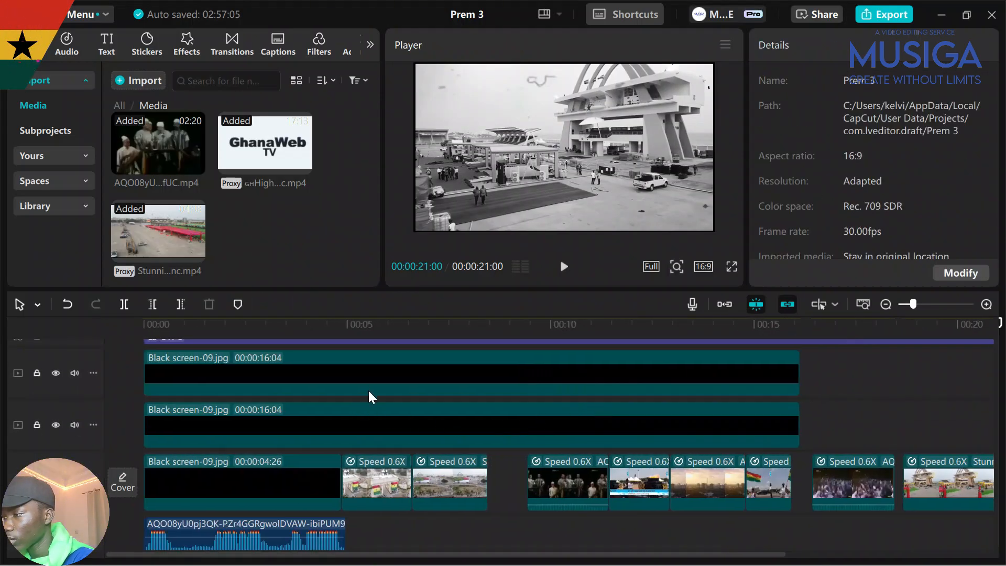
drag(831, 366, 705, 434)
scroll(574, 439, right, 3)
drag(446, 438, 633, 430)
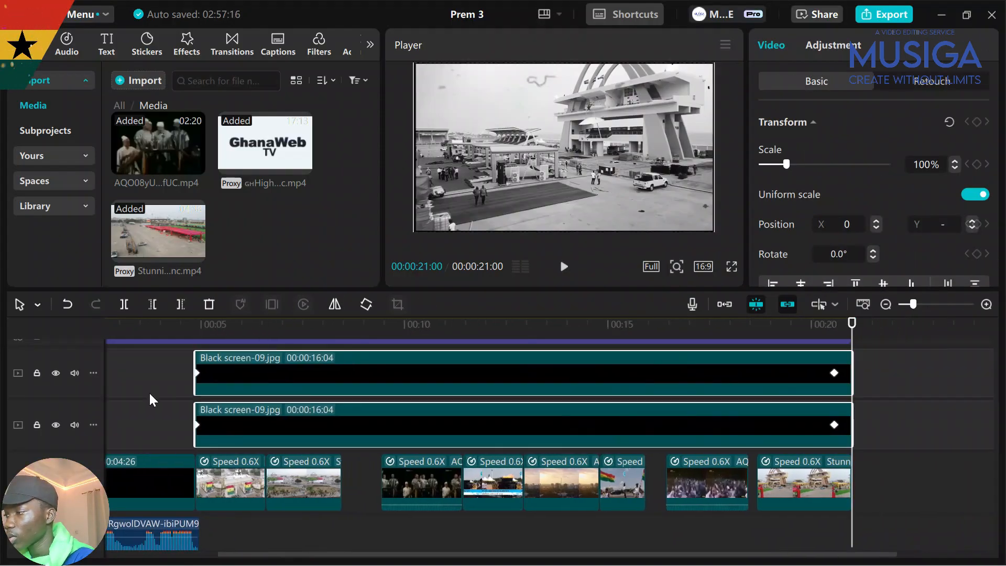
scroll(199, 393, left, 3)
click(252, 397)
click(66, 349)
key(space)
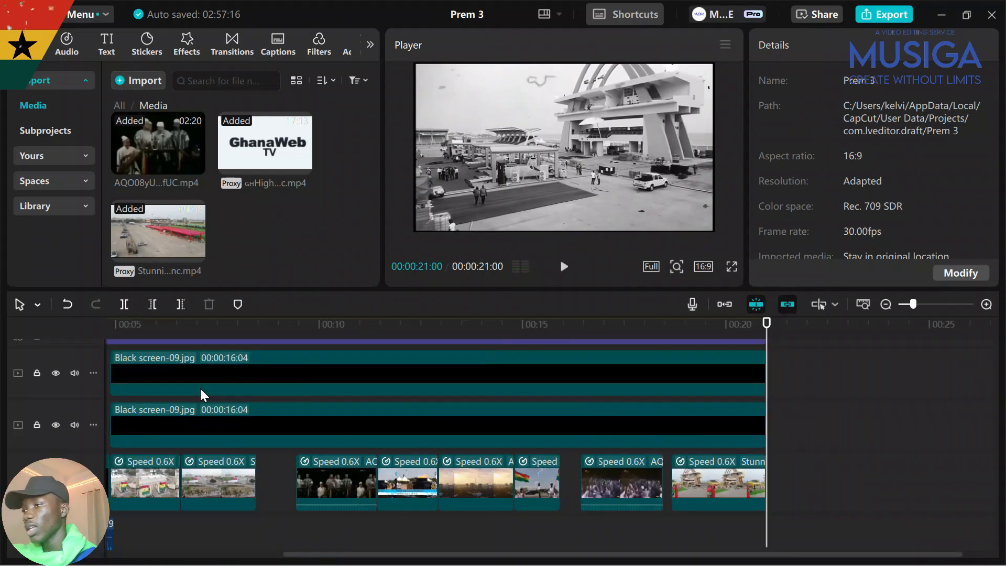
- Reposition the Ghana footage slightly within the letterboxed frame in the preview
scroll(262, 494, left, 5)
click(391, 485)
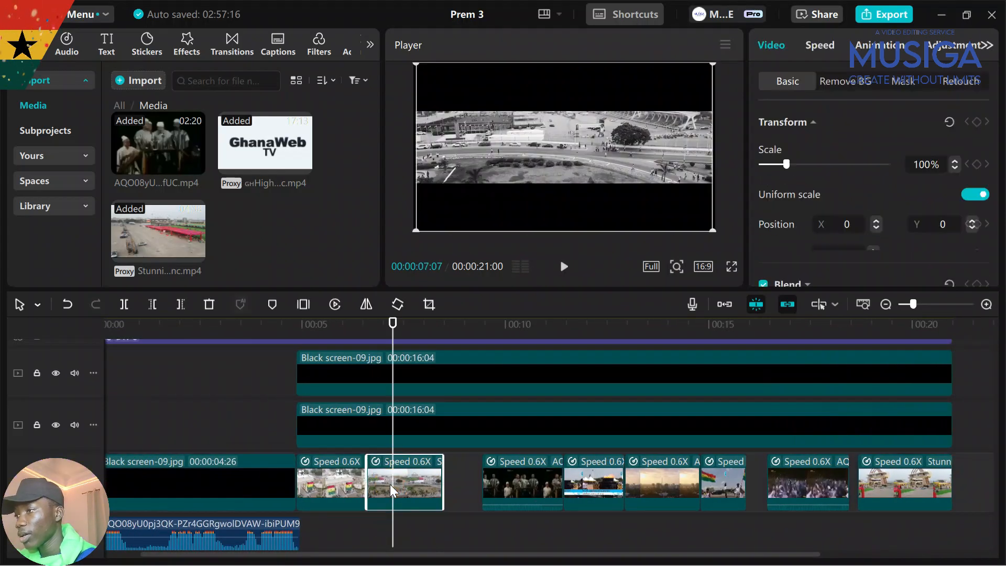
mouse_move(593, 165)
mouse_down()
mouse_move(598, 192)
mouse_move(592, 185)
mouse_up()
- Play and scrub through the letterboxed black-and-white footage, and return to the start of the timeline
key(space)
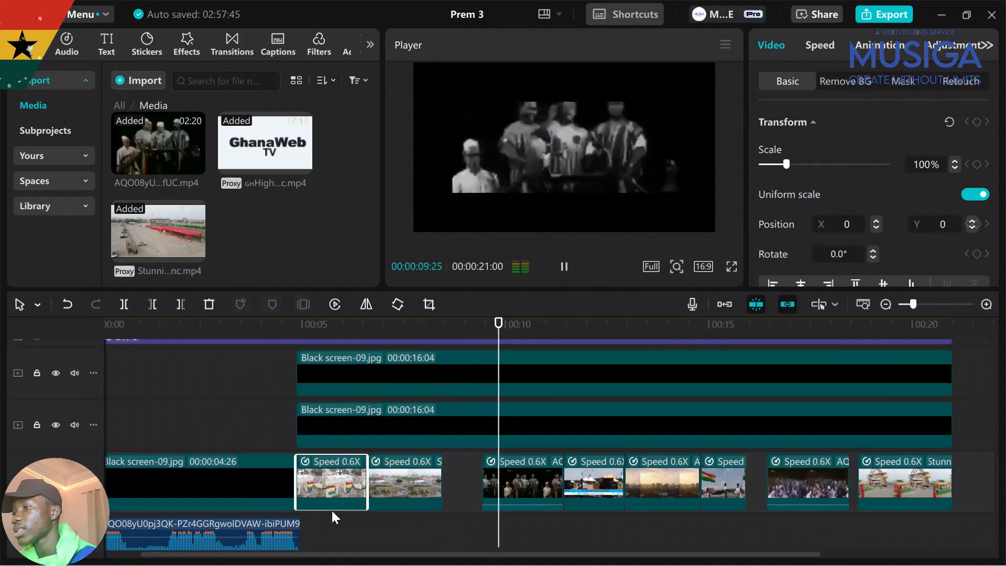
drag(332, 519, 785, 470)
drag(600, 533, 2, 504)
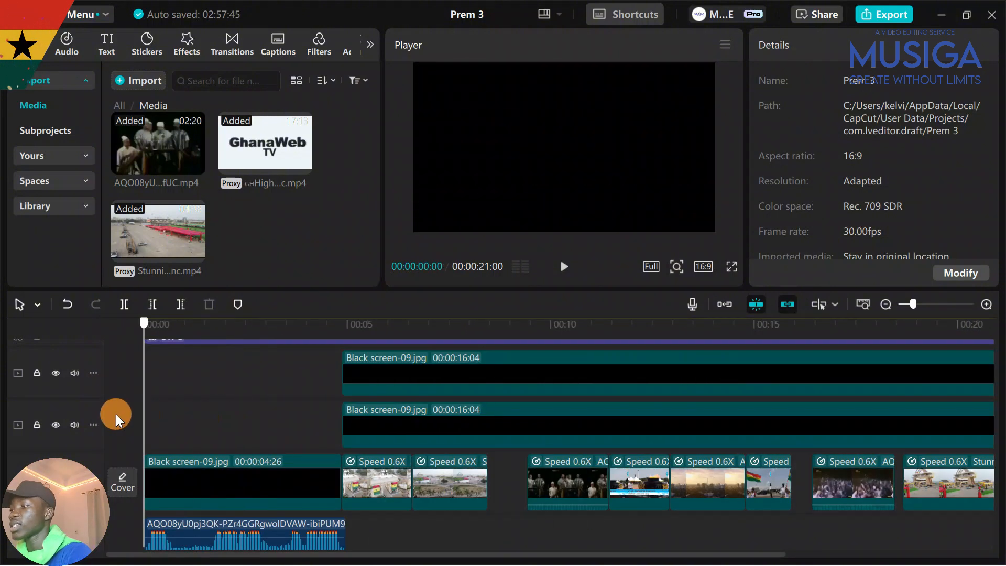
- Show the hidden title track and move the Ghana at 68 title so it starts with the first Ghana clip at 00:00:04:26
scroll(157, 419, up, 3)
drag(338, 363, 345, 378)
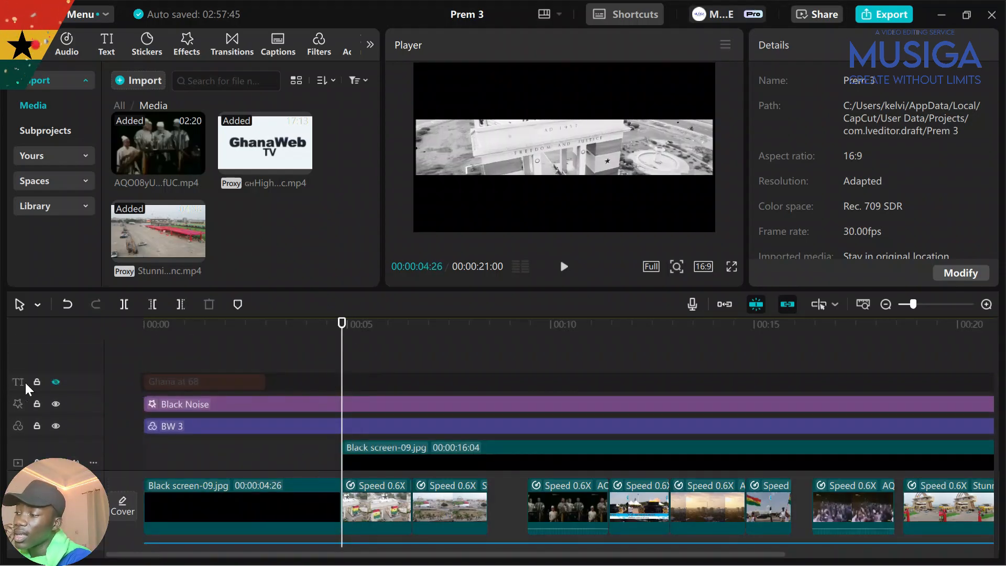
click(56, 383)
drag(188, 382, 384, 388)
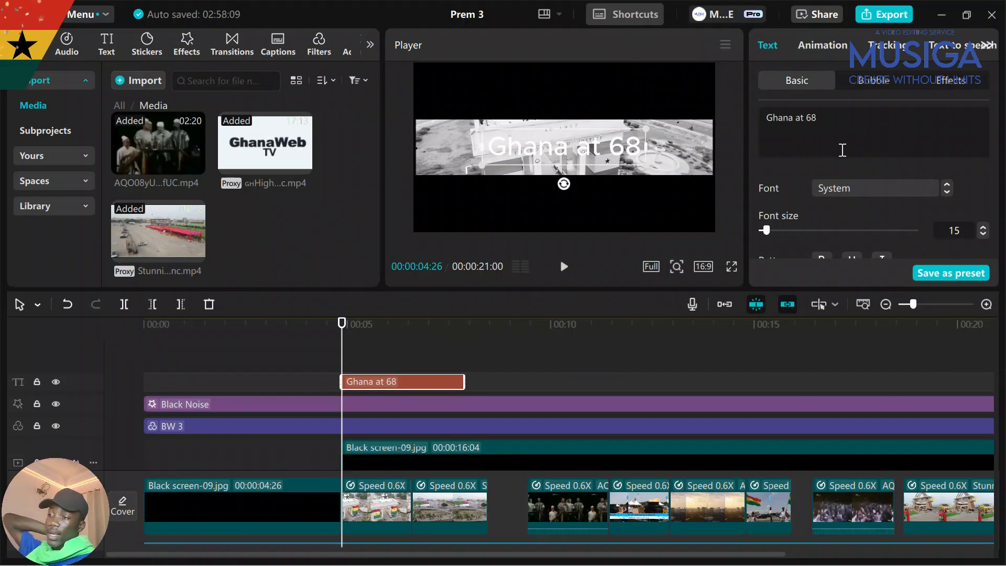
- Set the title's font to LEMON MILK Bold and move the title to the left end of the letterboxed footage
click(871, 191)
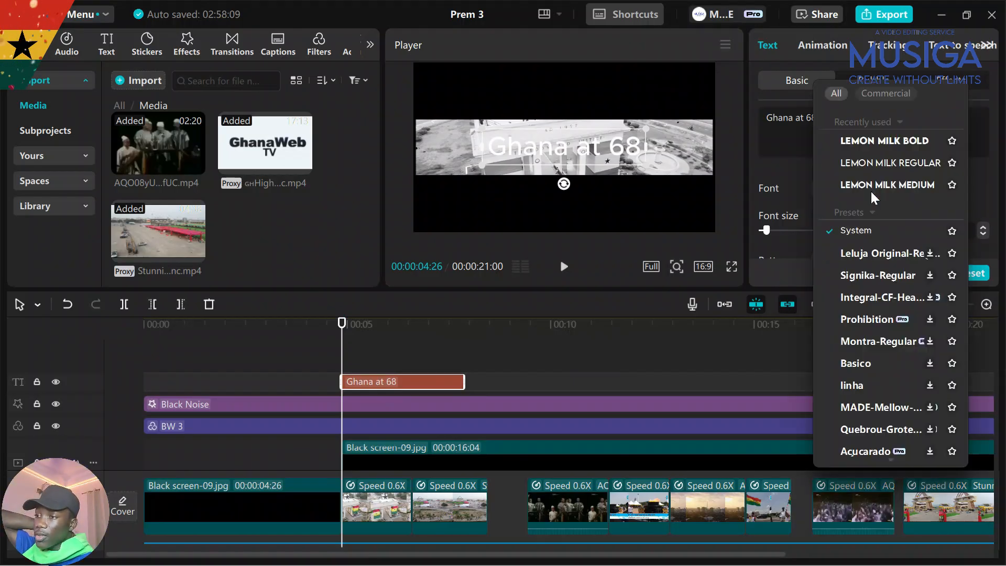
click(882, 140)
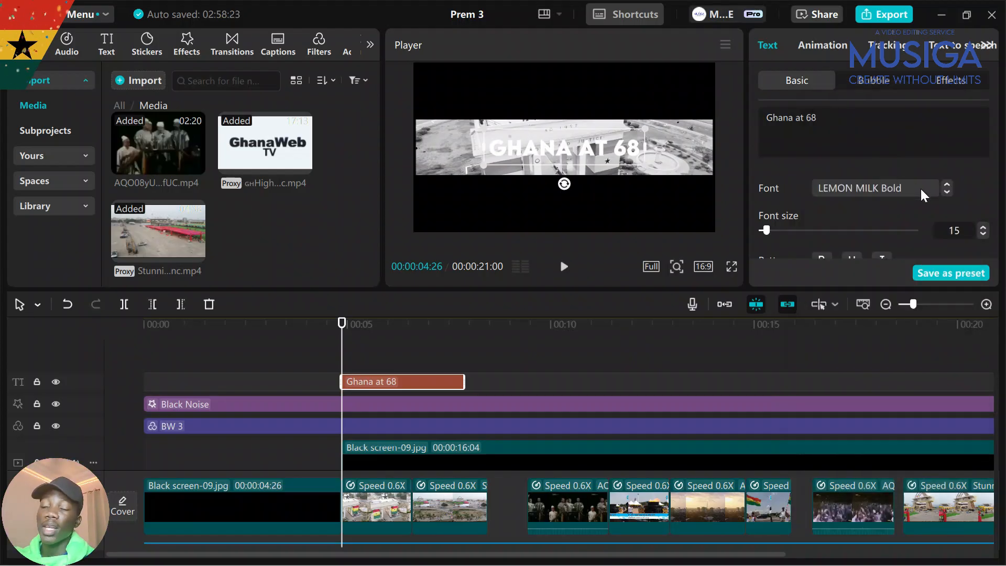
scroll(884, 185, down, 2)
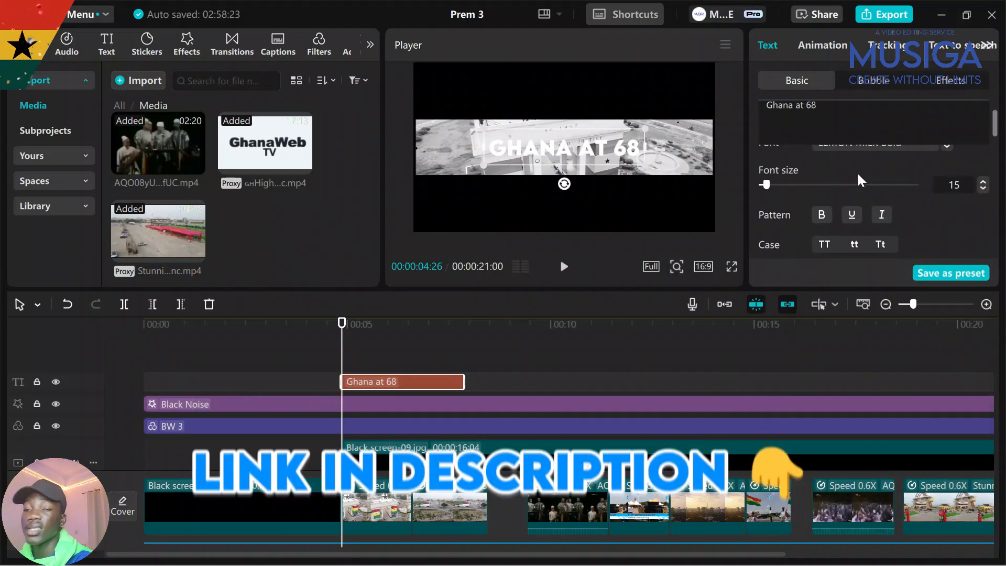
scroll(858, 172, up, 1)
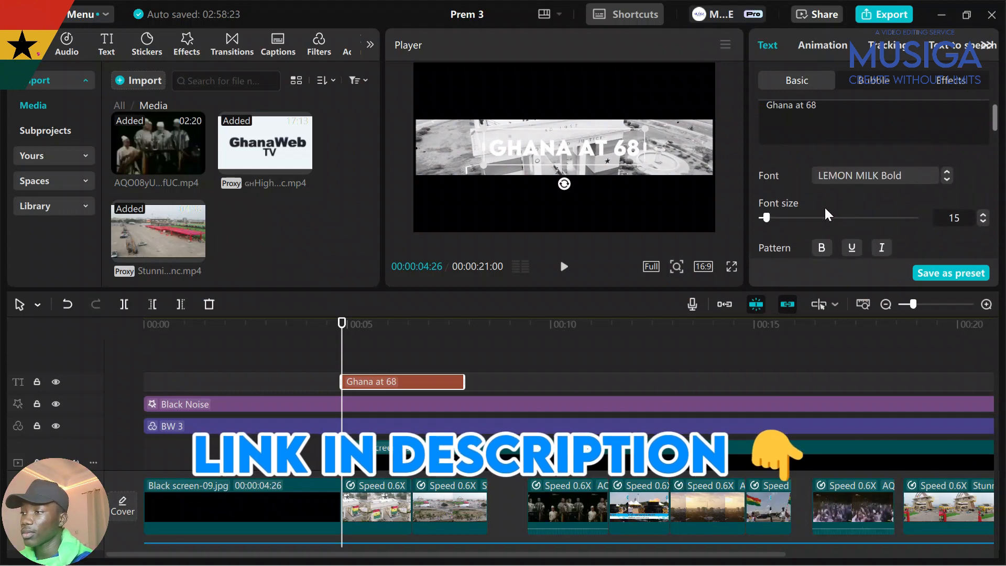
drag(601, 142, 514, 150)
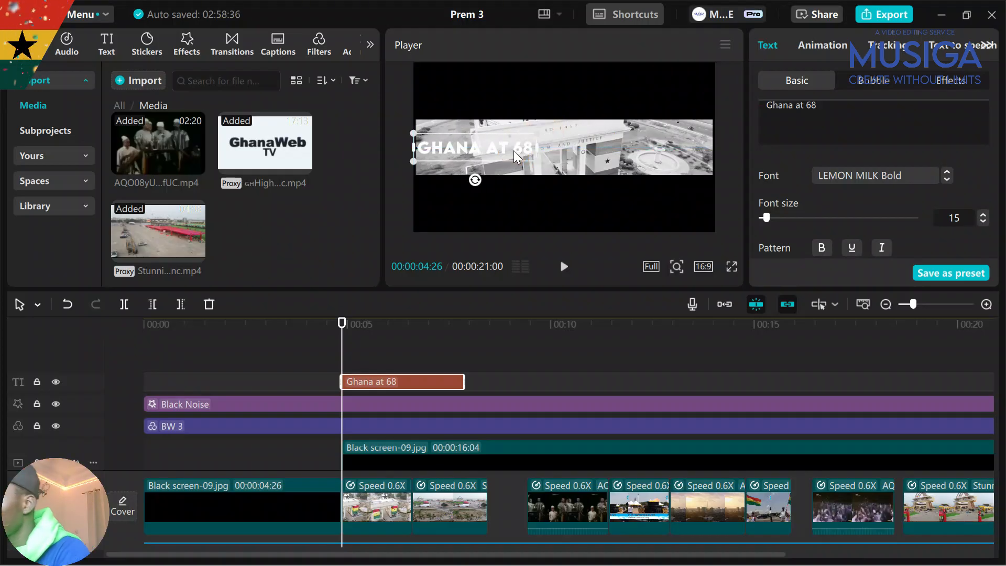
- Apply the preset style with black letters and a white outline to the Ghana at 68 title
scroll(840, 196, down, 3)
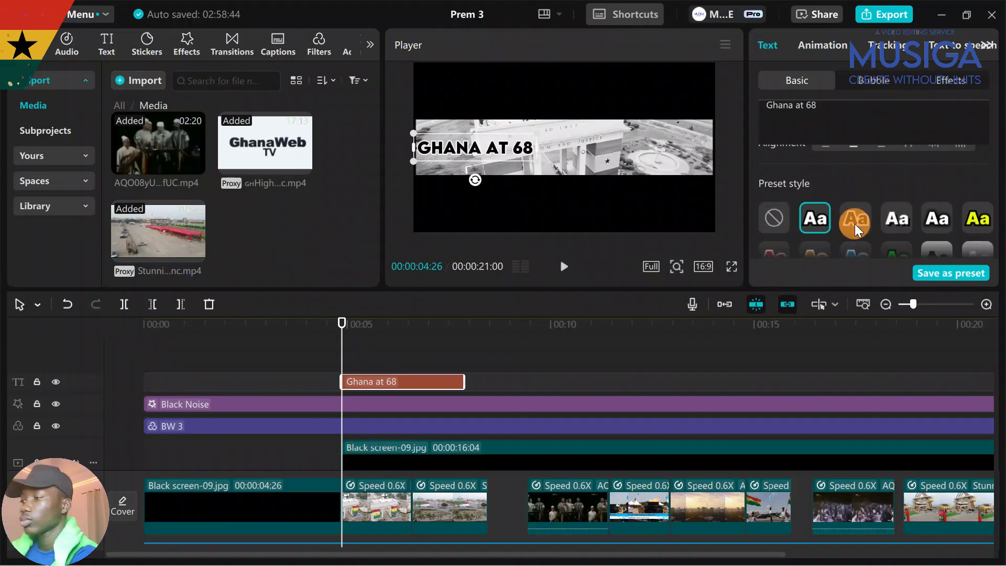
click(854, 225)
scroll(898, 211, down, 2)
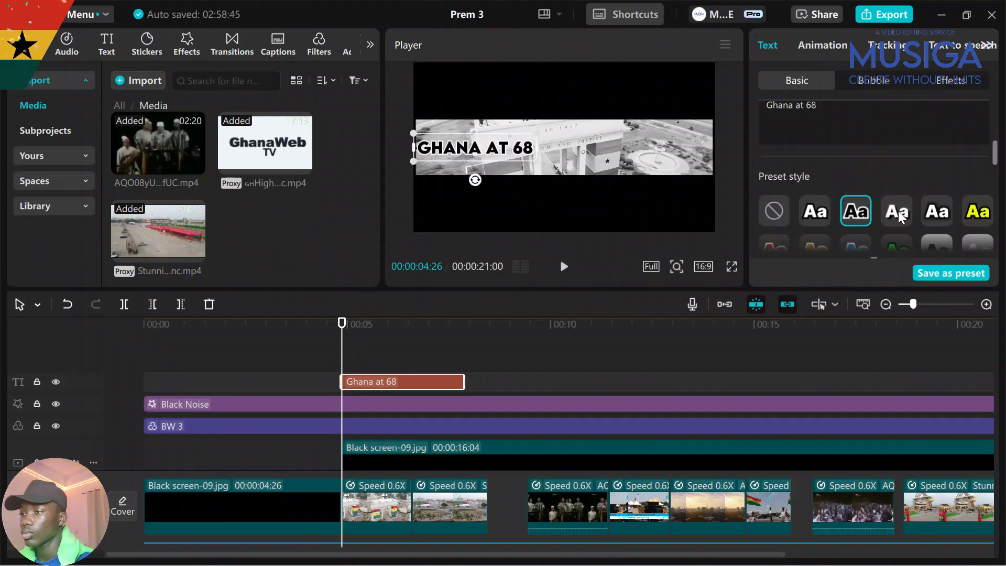
scroll(976, 219, down, 1)
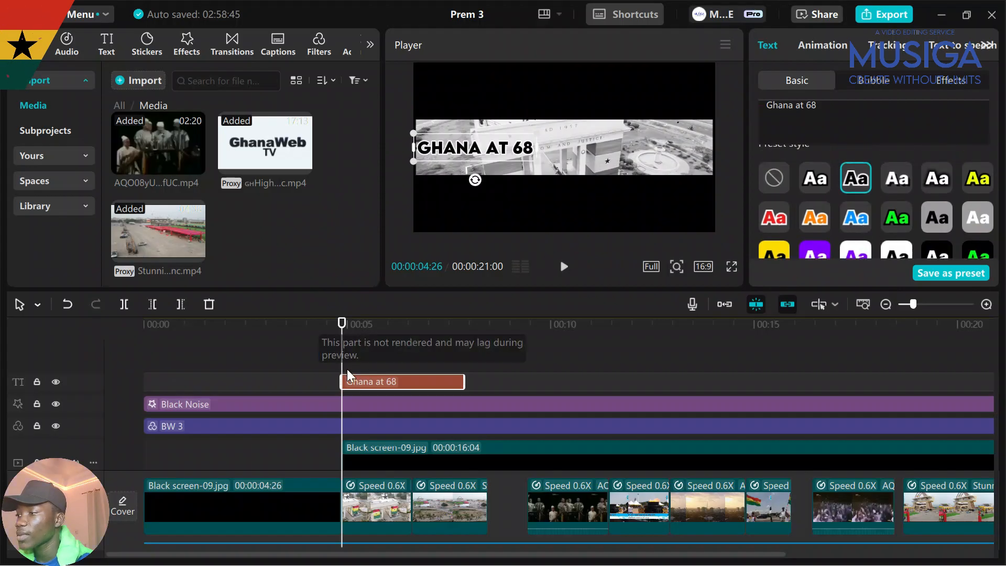
- Trim the end of the Ghana at 68 title to 00:00:06:18, where the first Ghana clip ends
drag(347, 369, 409, 370)
click(400, 360)
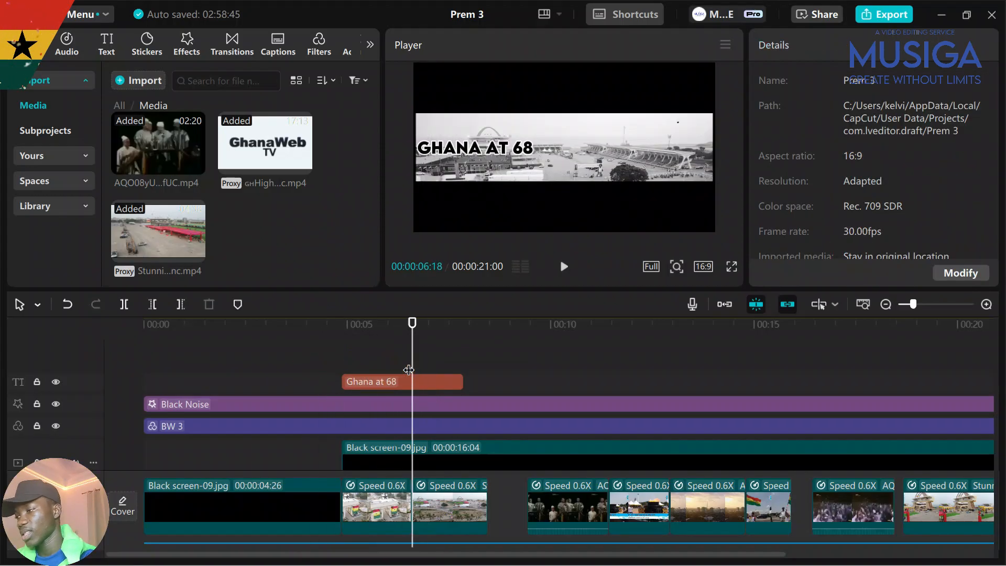
click(414, 376)
key(w)
click(377, 365)
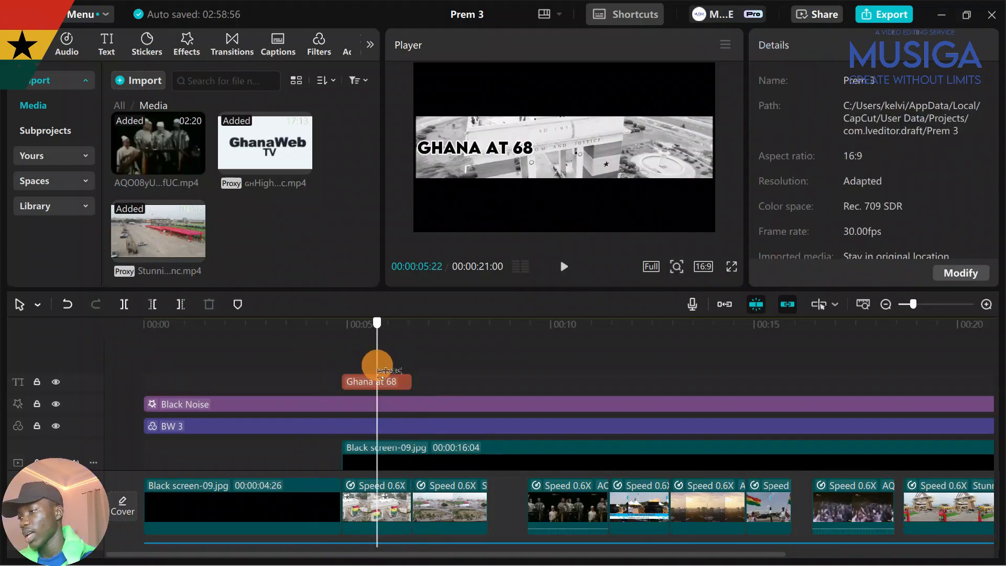
- Duplicate the Ghana at 68 title and place the copy at the right edge of the letterboxed footage
click(379, 382)
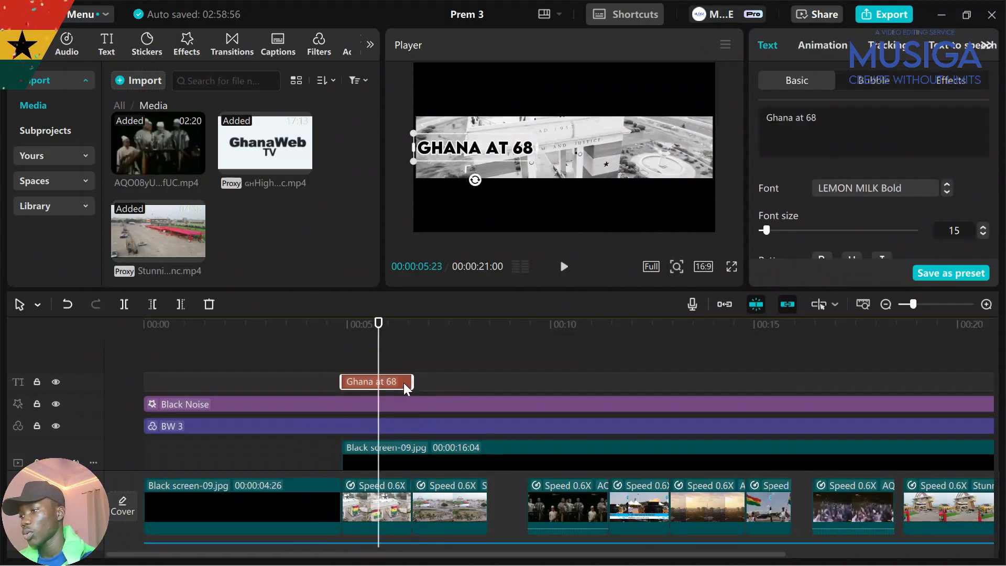
key(Delete)
key(ctrl+z)
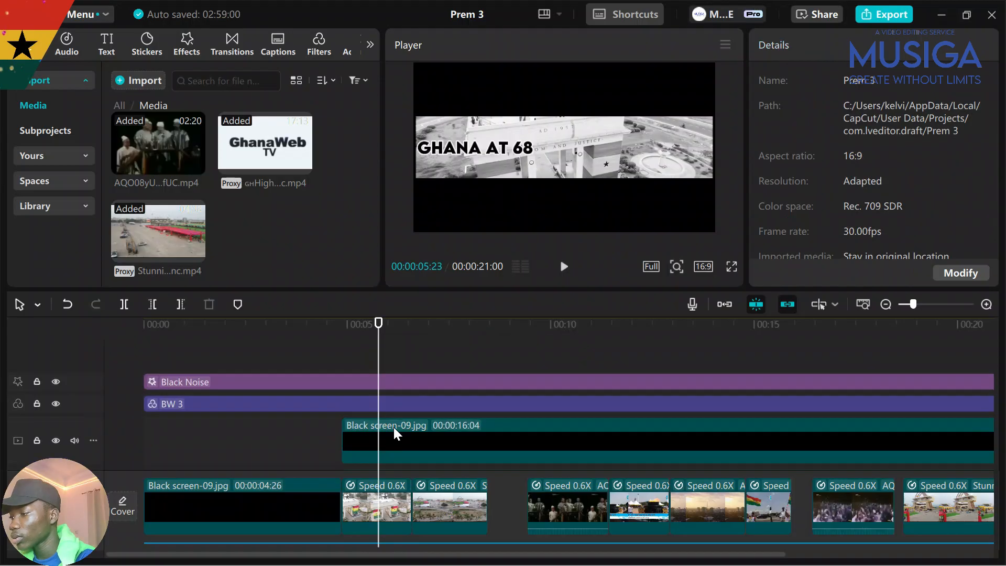
key(ctrl+c)
key(ctrl+v)
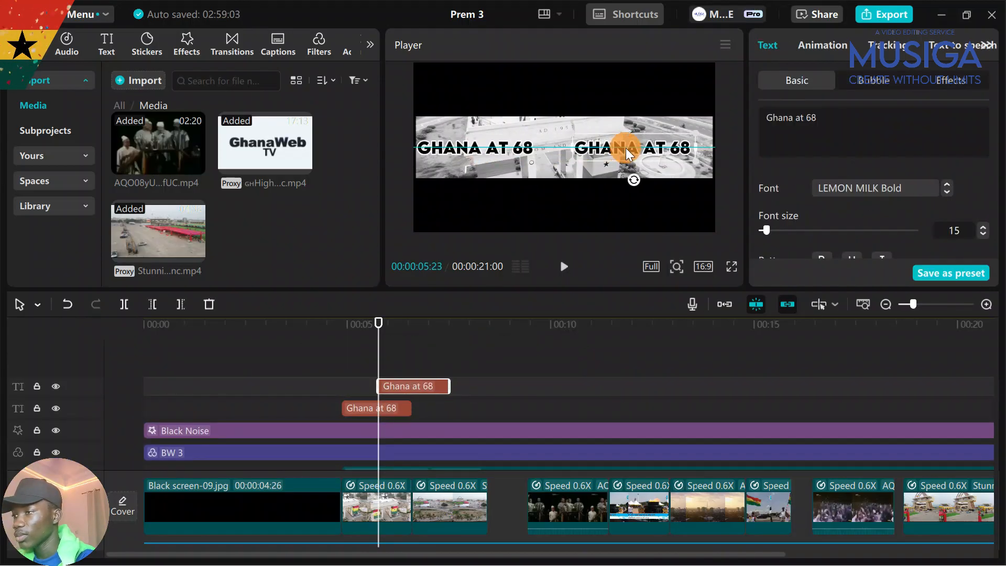
drag(639, 148, 649, 147)
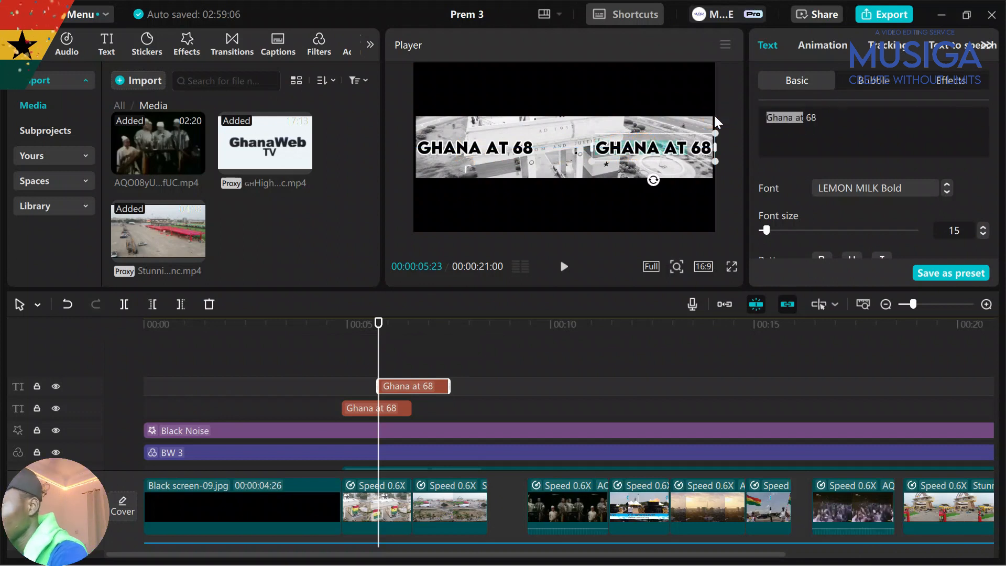
- Change the copied title's text to "@ 68" and the original title's text to "GHANA"
text(@)
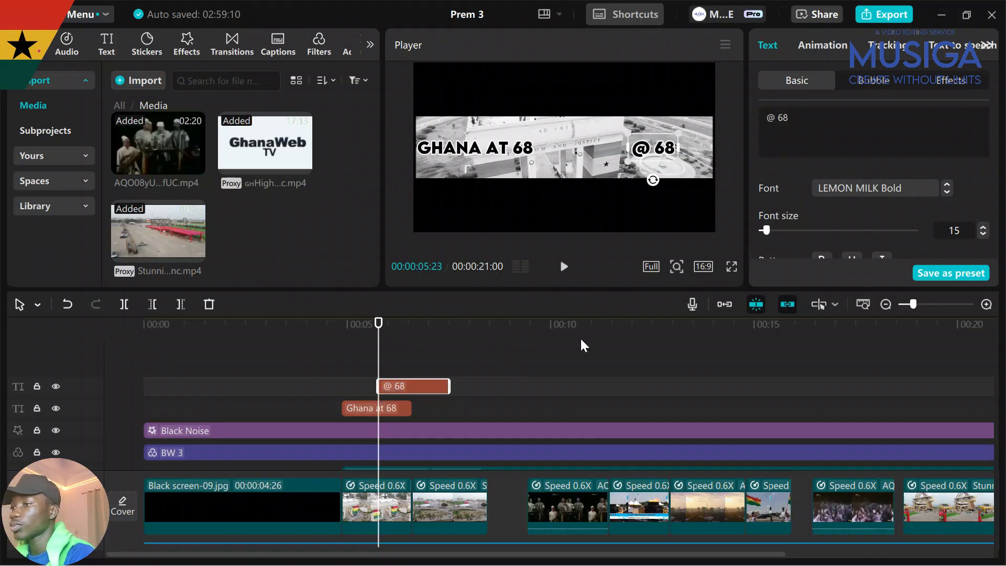
click(393, 408)
drag(855, 136, 756, 120)
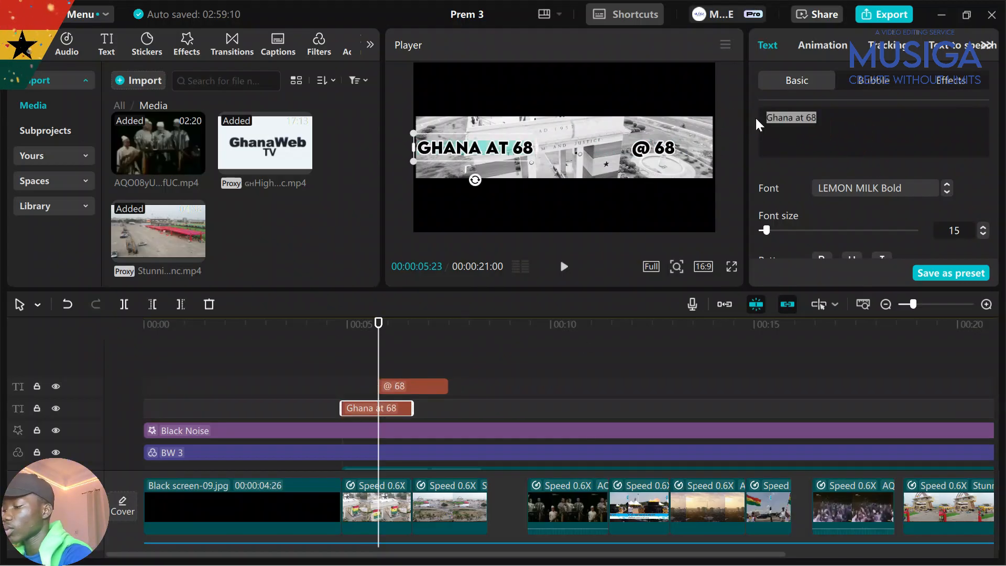
text(GHANA)
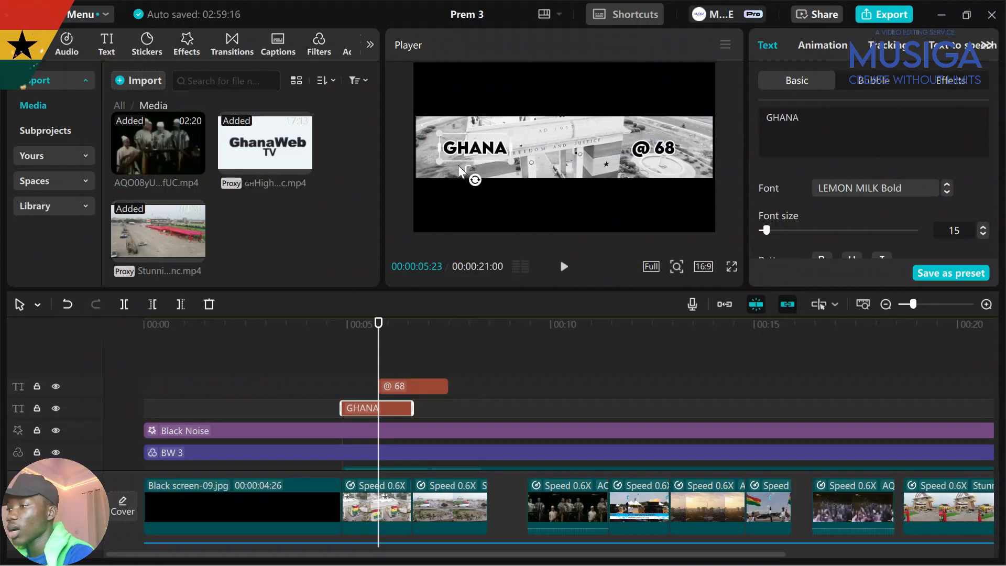
- Enlarge the GHANA title and restyle it as plain black text (hex 000000) without a preset style
drag(510, 169, 551, 183)
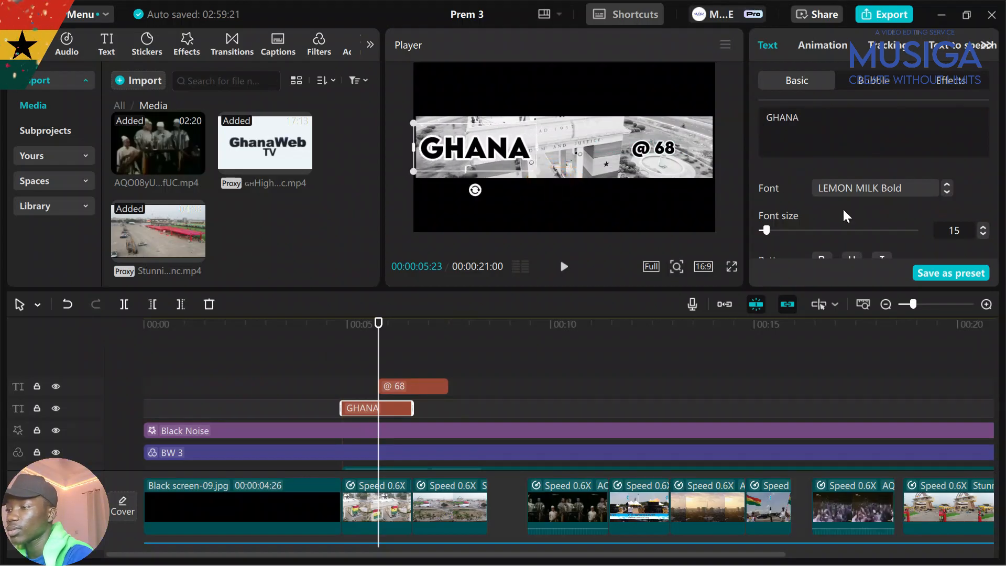
scroll(844, 208, down, 5)
scroll(870, 210, up, 3)
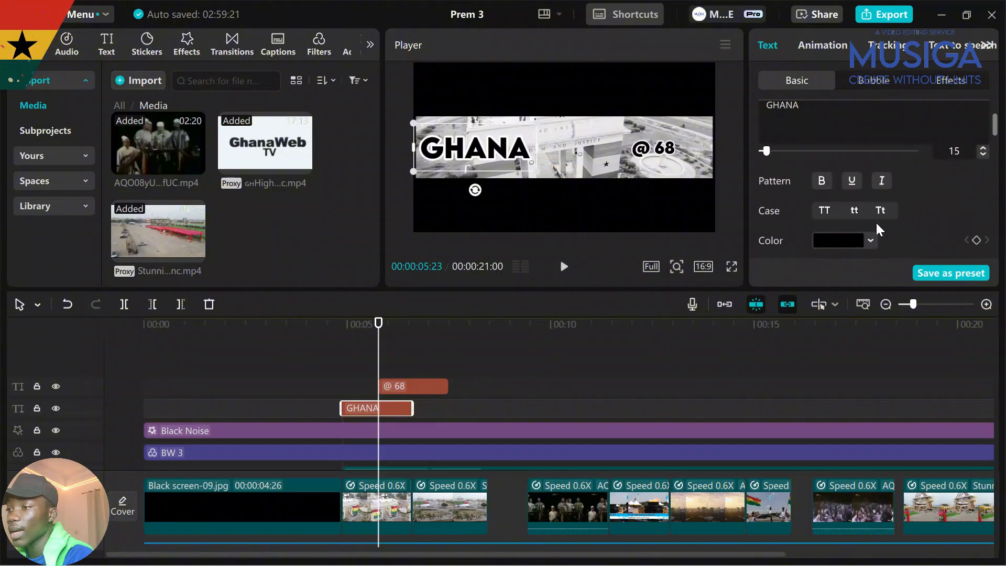
scroll(818, 217, down, 5)
click(774, 206)
scroll(838, 200, up, 4)
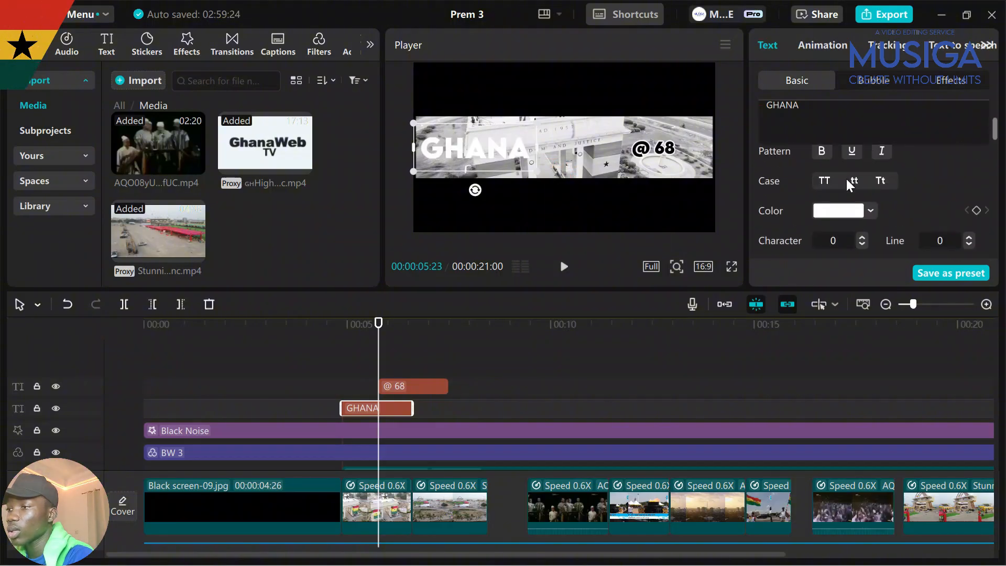
click(839, 211)
drag(820, 253, 746, 377)
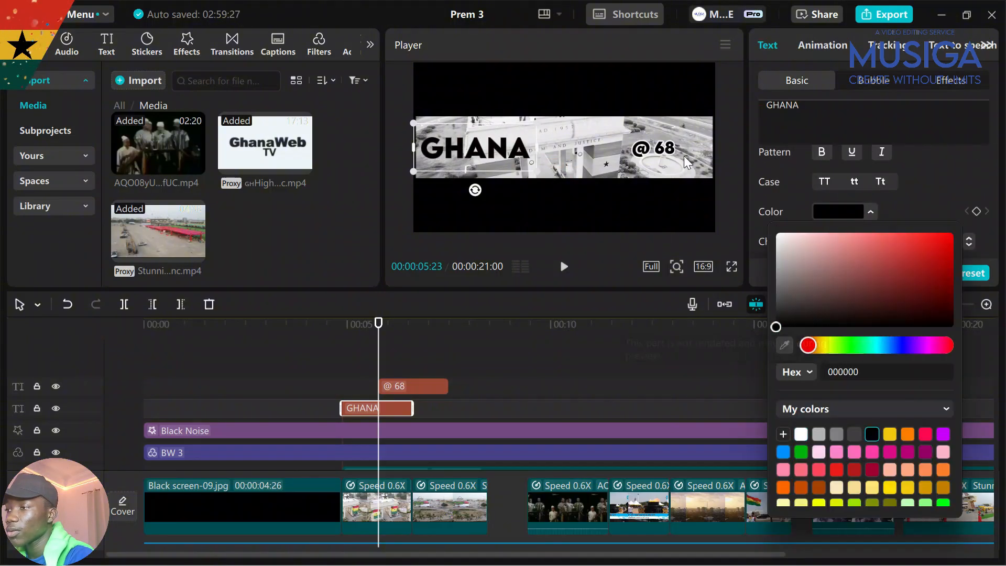
- Scale the GHANA title to 170% and position it against the left edge of the frame at X -904
click(666, 148)
scroll(842, 210, down, 1)
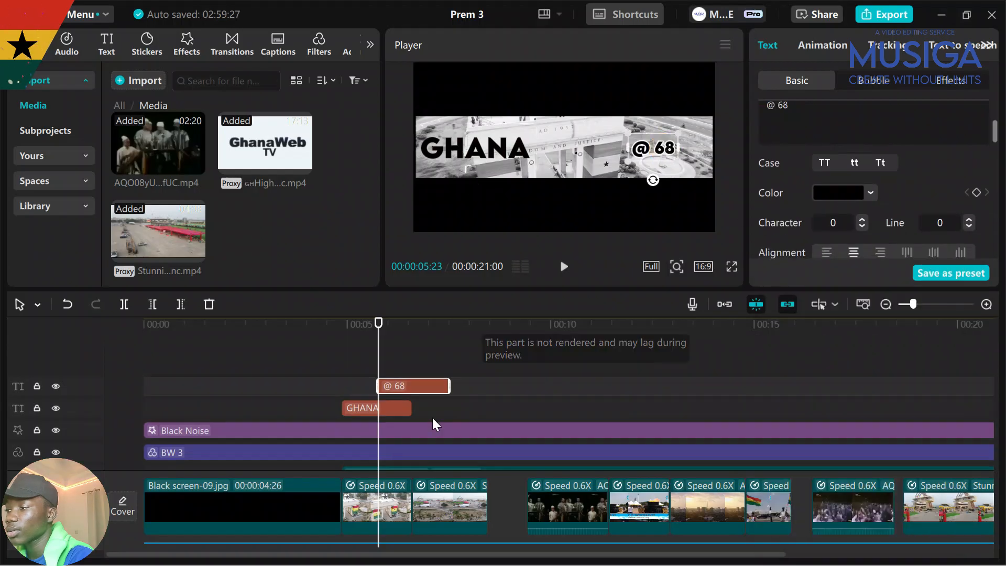
click(383, 415)
scroll(781, 220, up, 3)
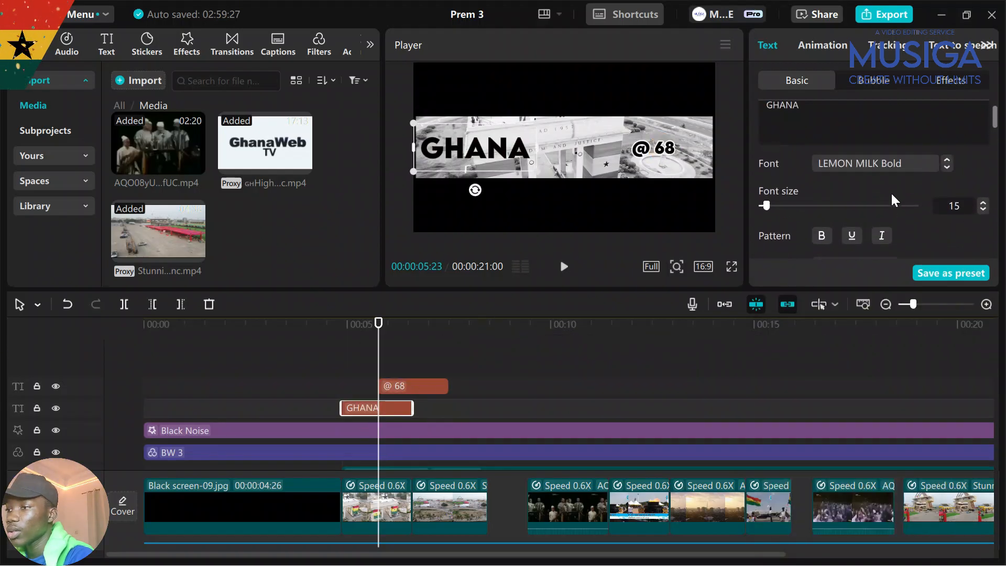
scroll(912, 200, down, 5)
scroll(902, 204, down, 8)
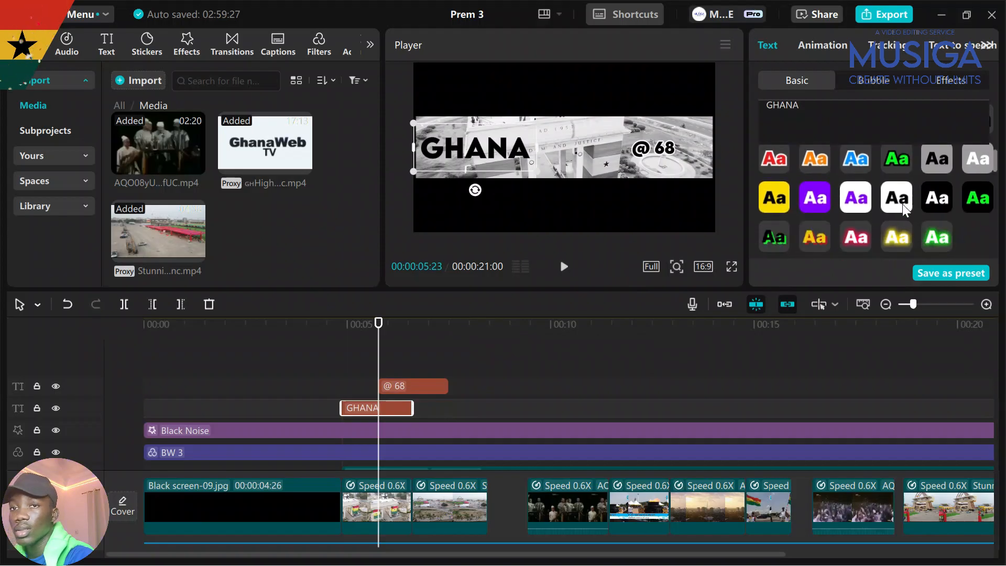
scroll(903, 210, down, 2)
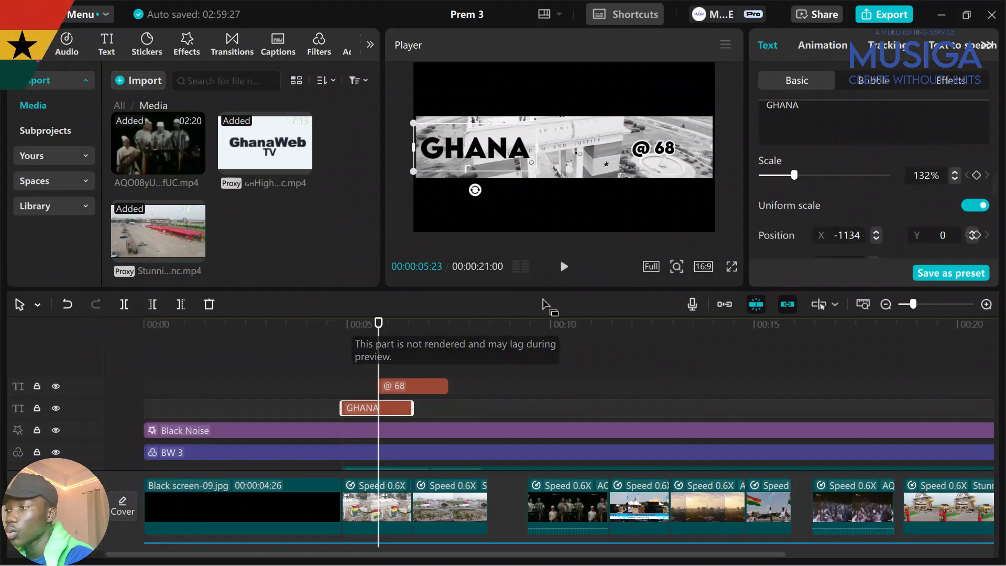
drag(541, 126, 578, 125)
mouse_move(485, 157)
mouse_down()
mouse_move(503, 163)
mouse_move(494, 163)
mouse_up()
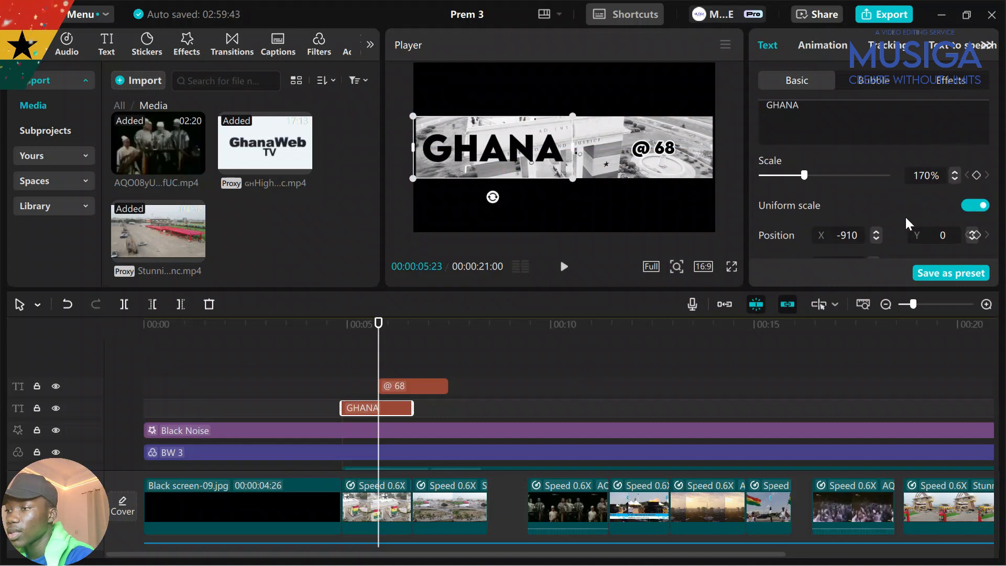
scroll(865, 226, down, 2)
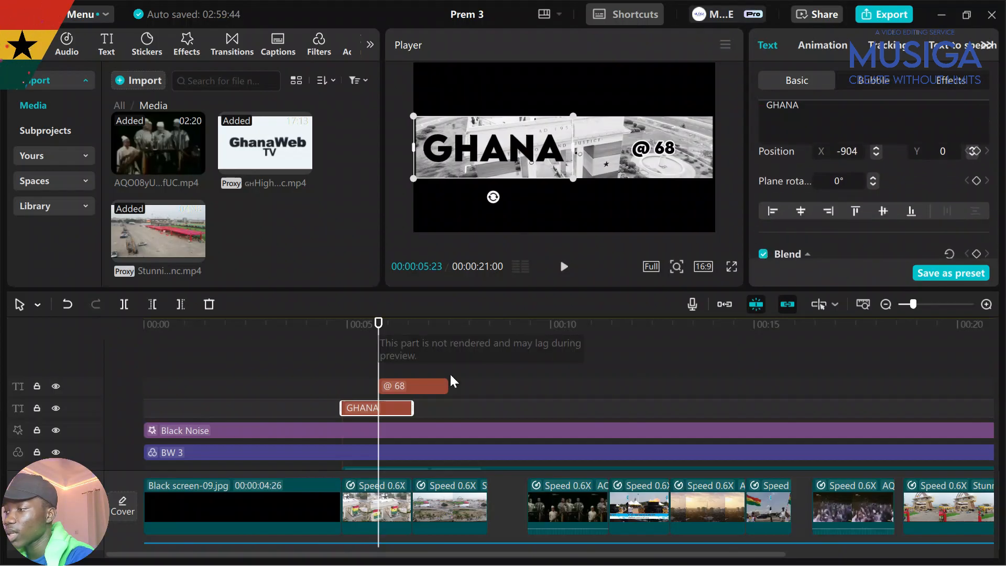
- Enlarge the @ 68 title and set its scale to 170% to match the GHANA title
click(415, 386)
drag(629, 132, 591, 113)
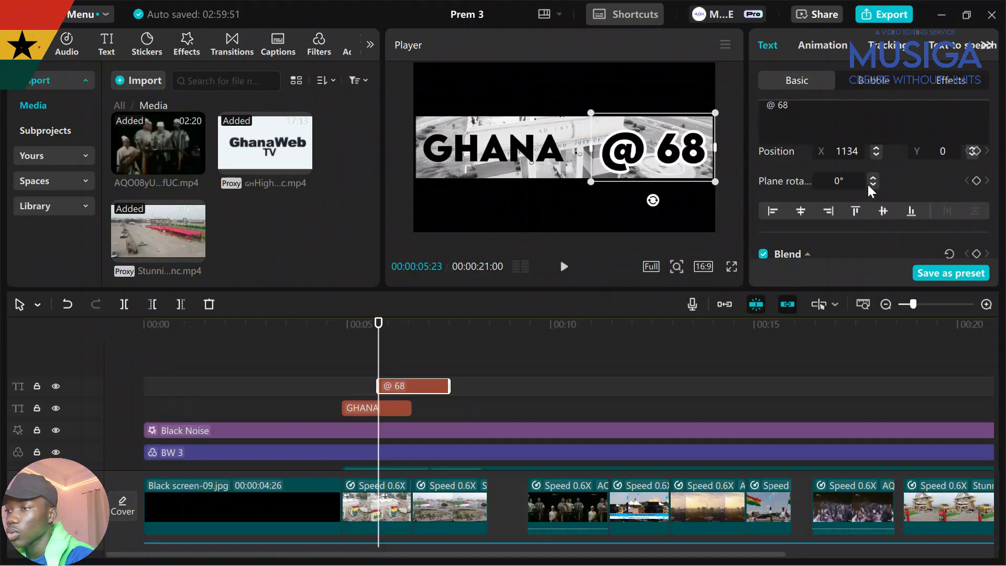
scroll(886, 191, up, 3)
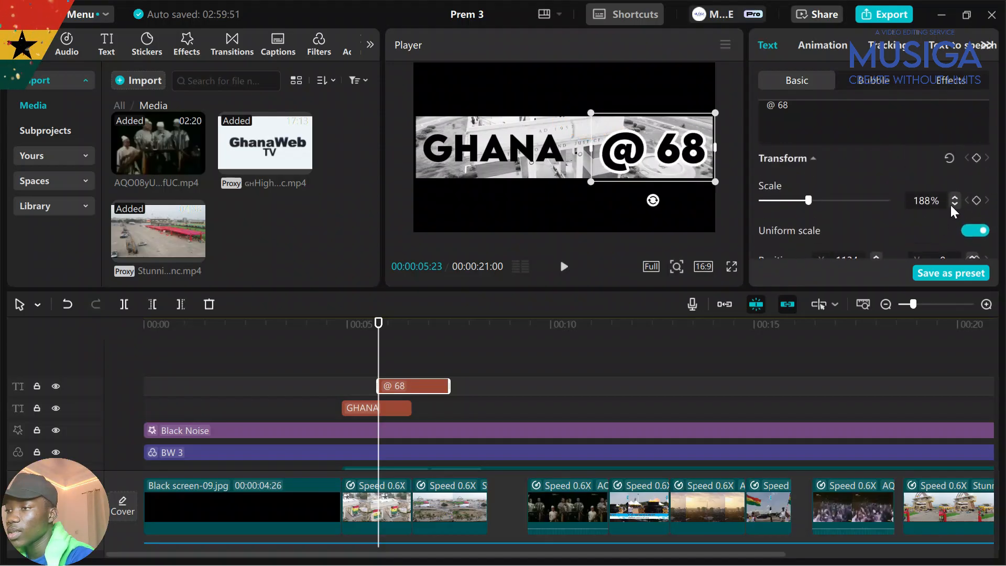
click(956, 204)
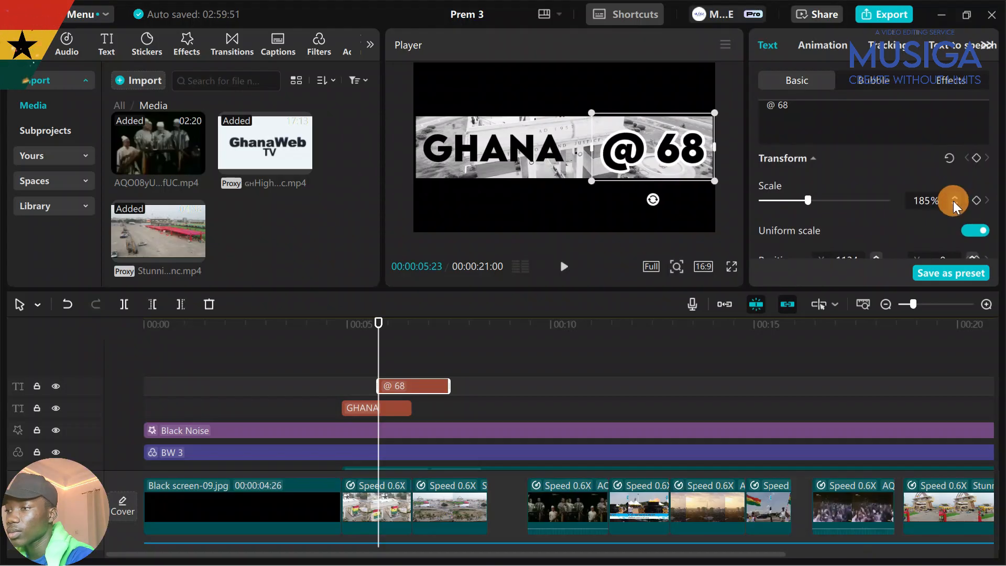
click(955, 204)
click(955, 204)
click(956, 204)
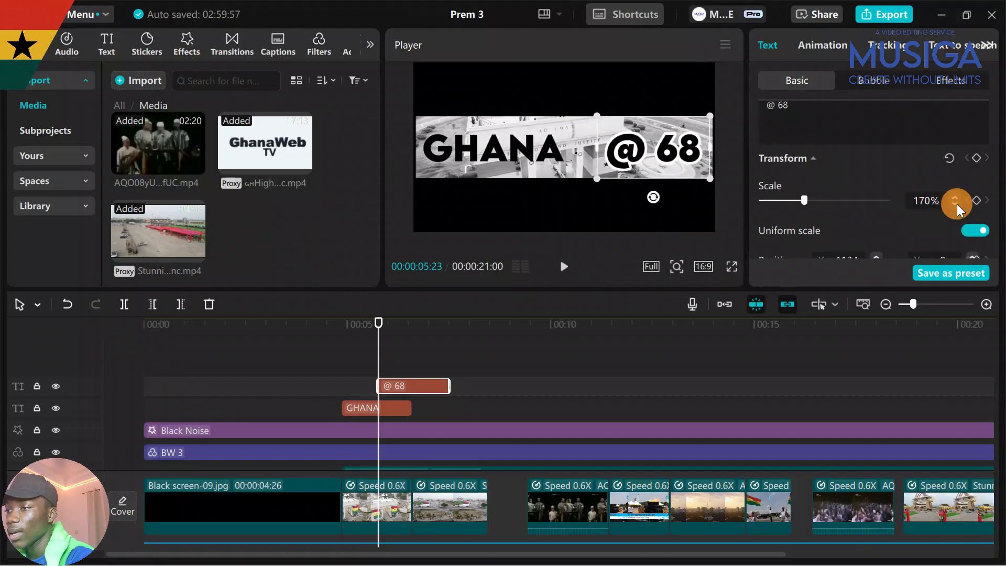
- Align the @ 68 title to the right edge of the video frame
scroll(891, 221, down, 1)
scroll(881, 207, down, 3)
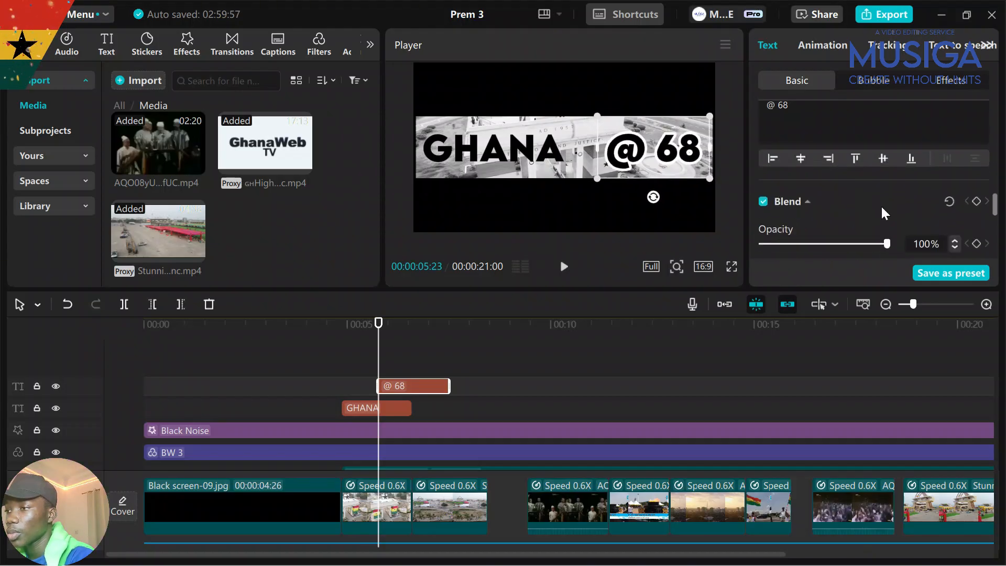
click(823, 152)
scroll(840, 204, up, 4)
scroll(816, 191, up, 6)
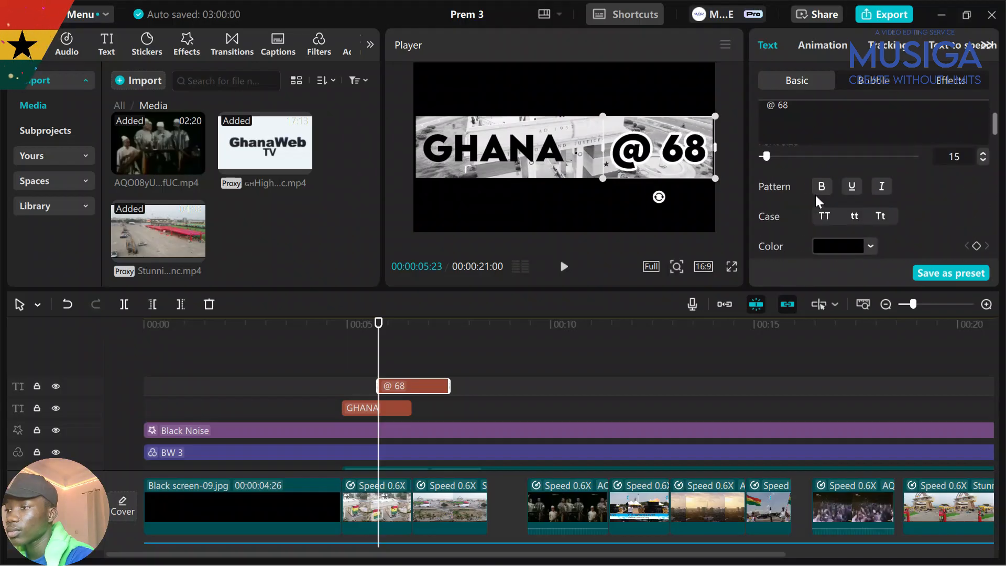
- Set the @ 68 title's text color to black (hex 000000) and play back the title section
scroll(812, 194, down, 4)
scroll(831, 202, down, 3)
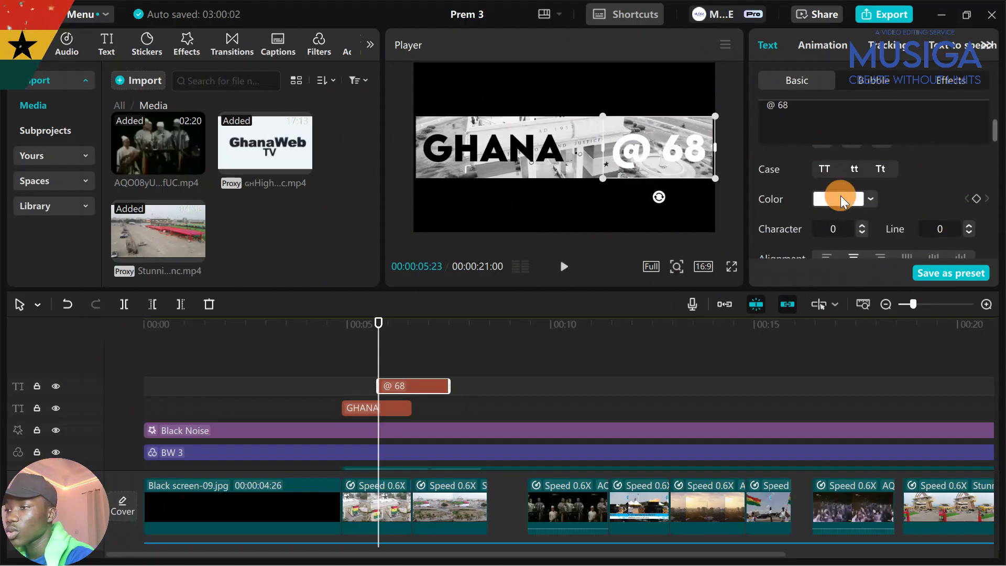
click(841, 198)
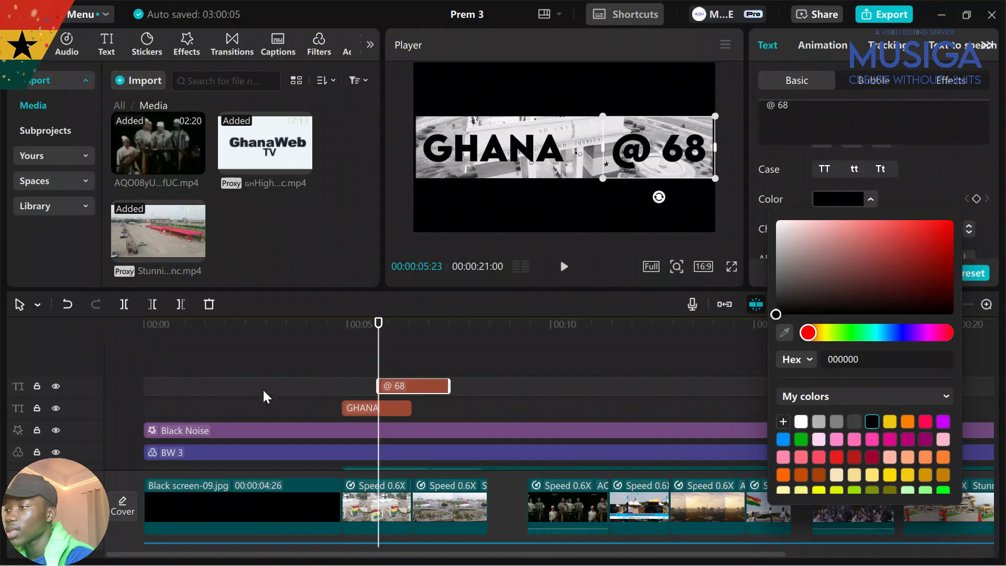
click(262, 380)
key(space)
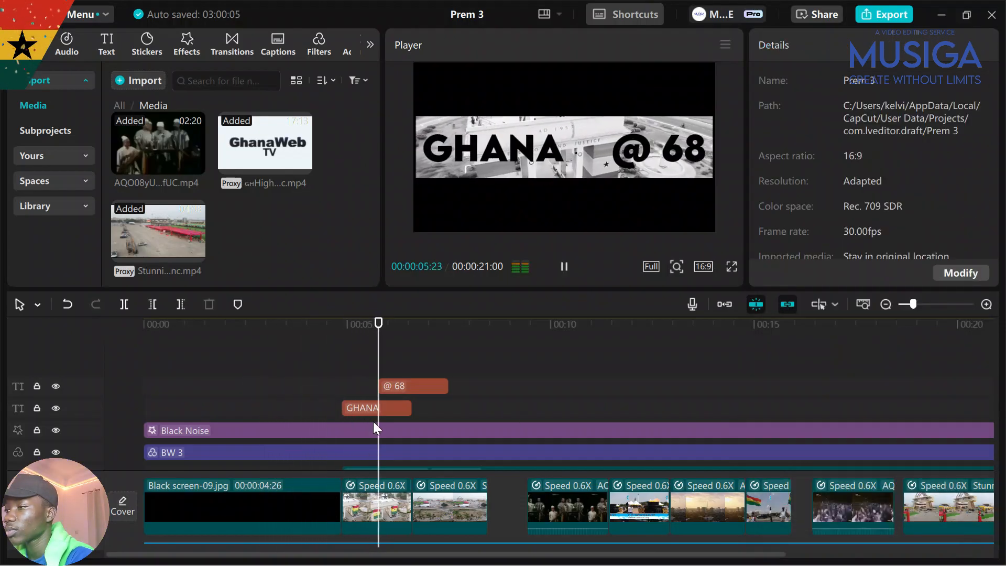
- Move the @ 68 title to start where the GHANA title ends, fit its end to the second Ghana clip, and preview it
click(405, 408)
key(space)
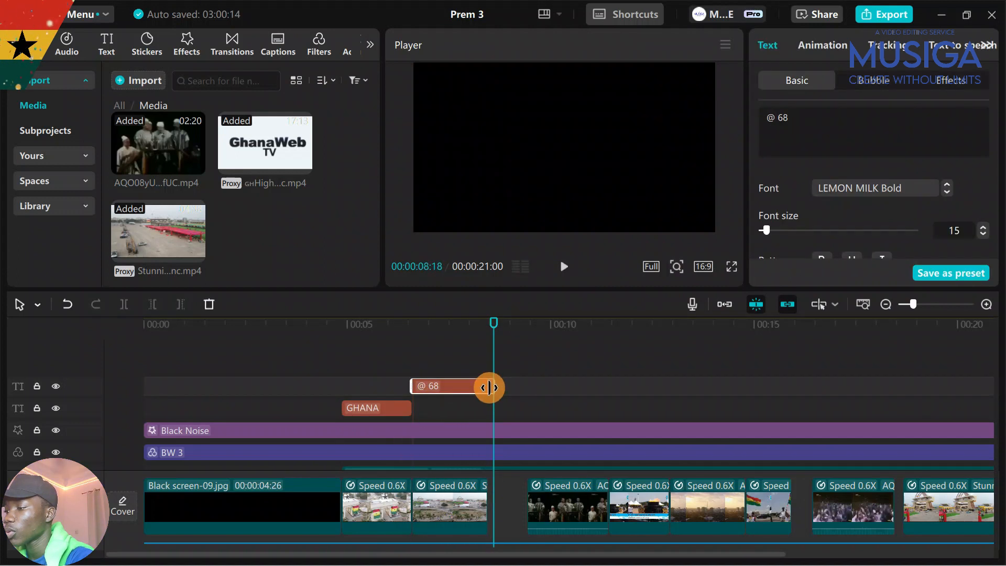
click(309, 382)
key(space)
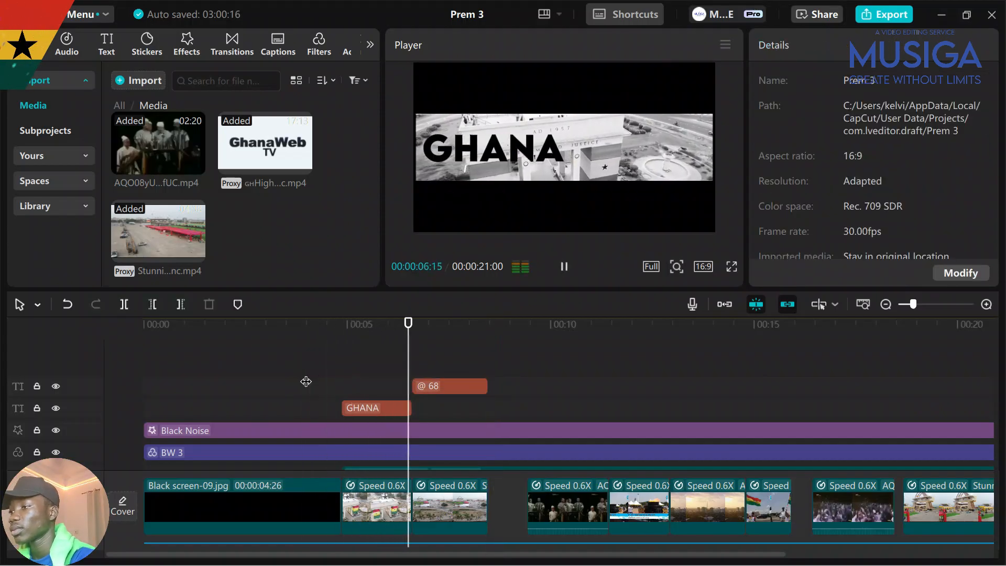
- Extend the GHANA title's duration to end together with the @ 68 title and play back the result
click(397, 406)
mouse_move(397, 403)
mouse_down()
mouse_move(462, 412)
mouse_move(407, 414)
mouse_up()
drag(412, 411, 486, 426)
click(283, 394)
key(space)
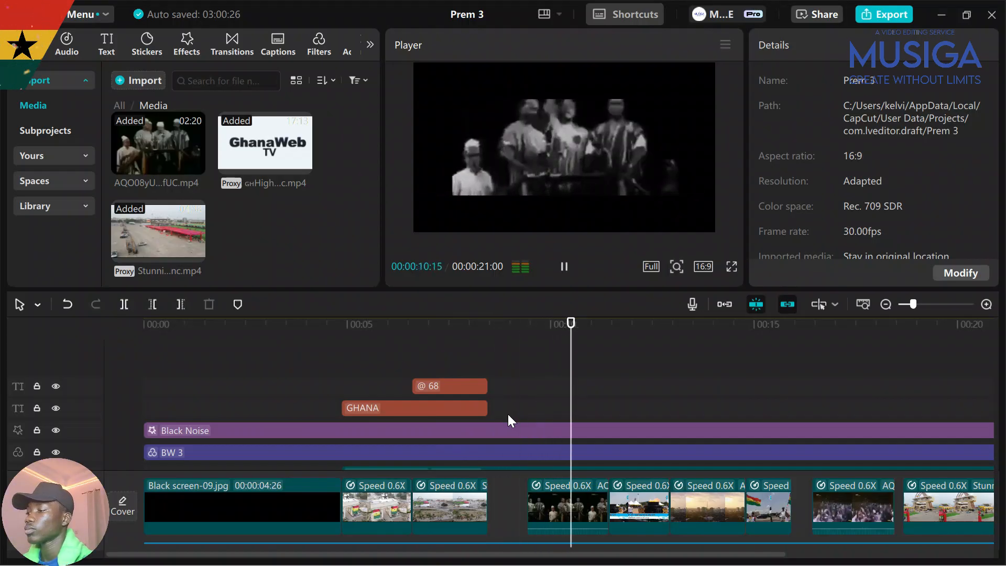
- Move the GHANA and @ 68 titles closer together on one centered line and preview the sequence
click(455, 364)
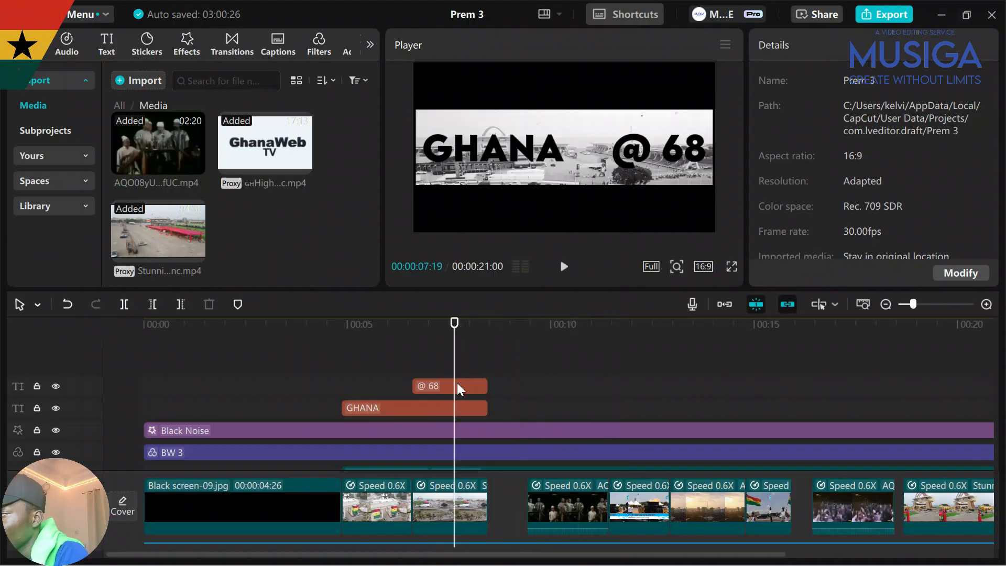
click(457, 385)
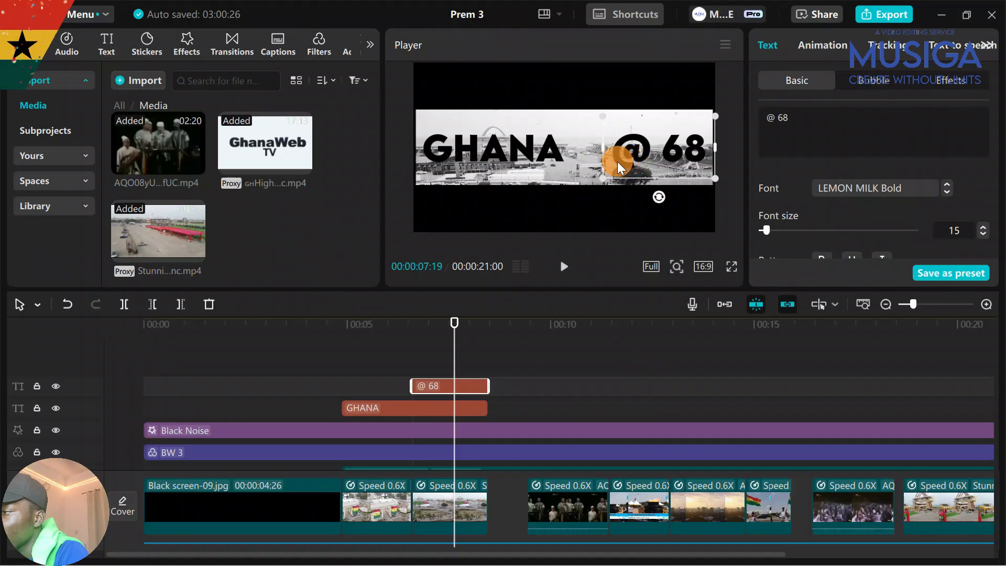
mouse_move(618, 162)
mouse_down()
mouse_move(605, 159)
mouse_move(624, 158)
mouse_up()
click(498, 146)
drag(498, 146, 521, 159)
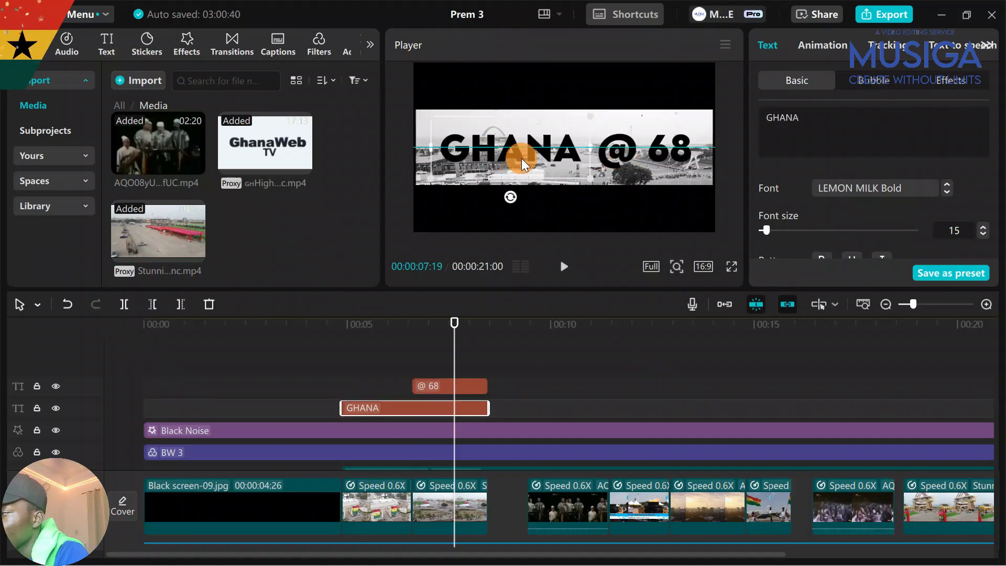
click(631, 145)
drag(625, 146, 630, 147)
click(540, 151)
drag(537, 151, 534, 149)
click(330, 385)
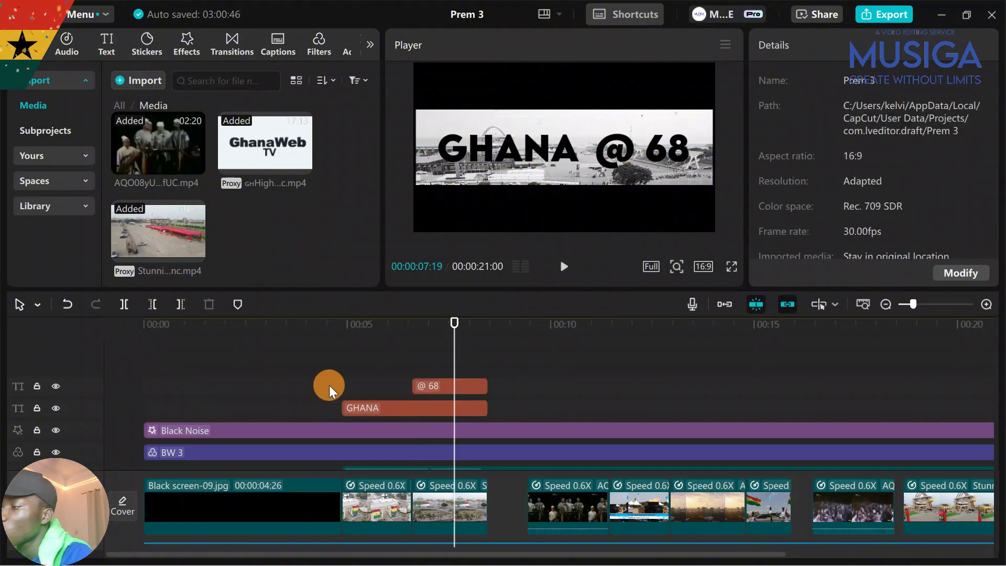
key(space)
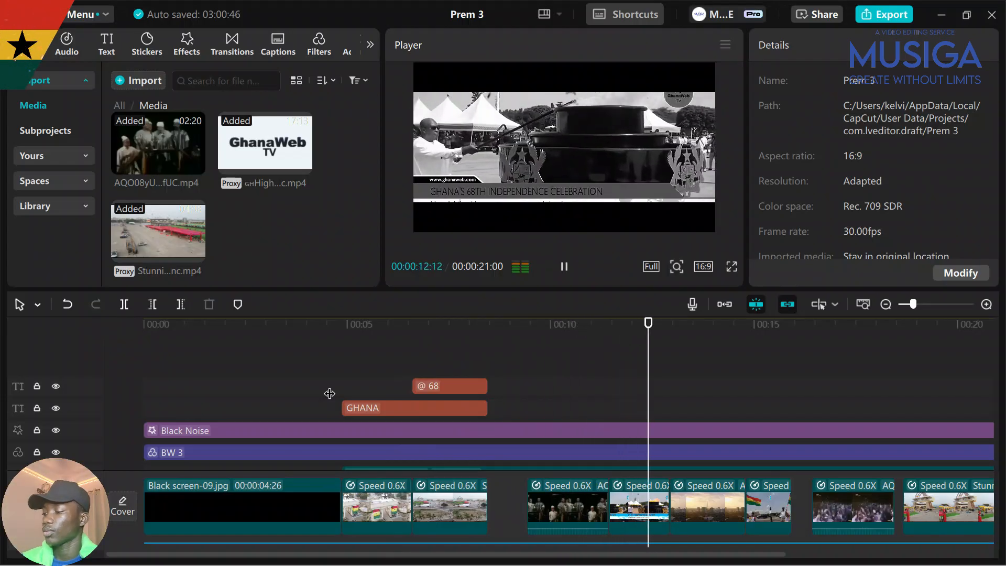
key(space)
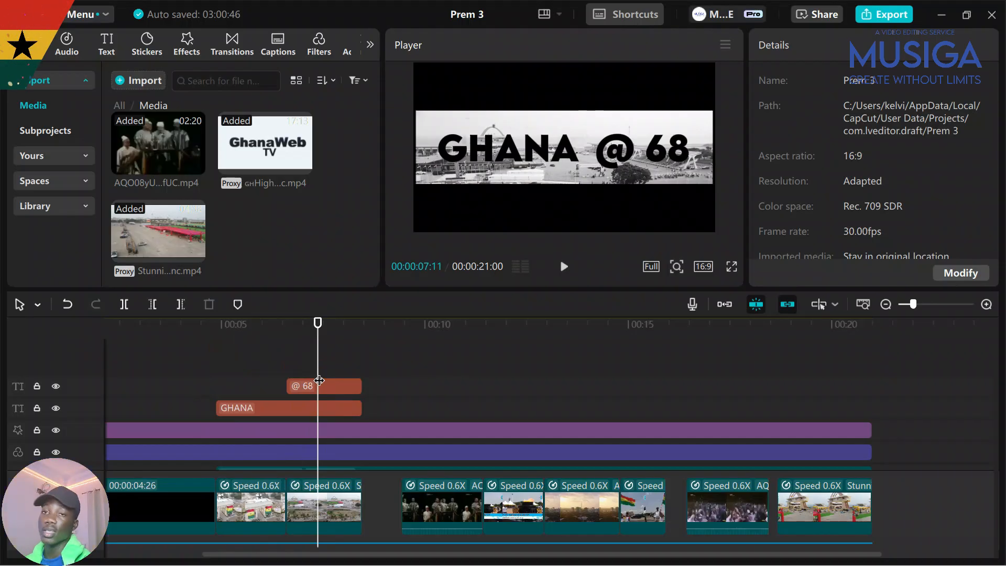
- Extract the audio from the speech clip after the first gap and from the crowd clip after the second gap
scroll(358, 423, down, 5)
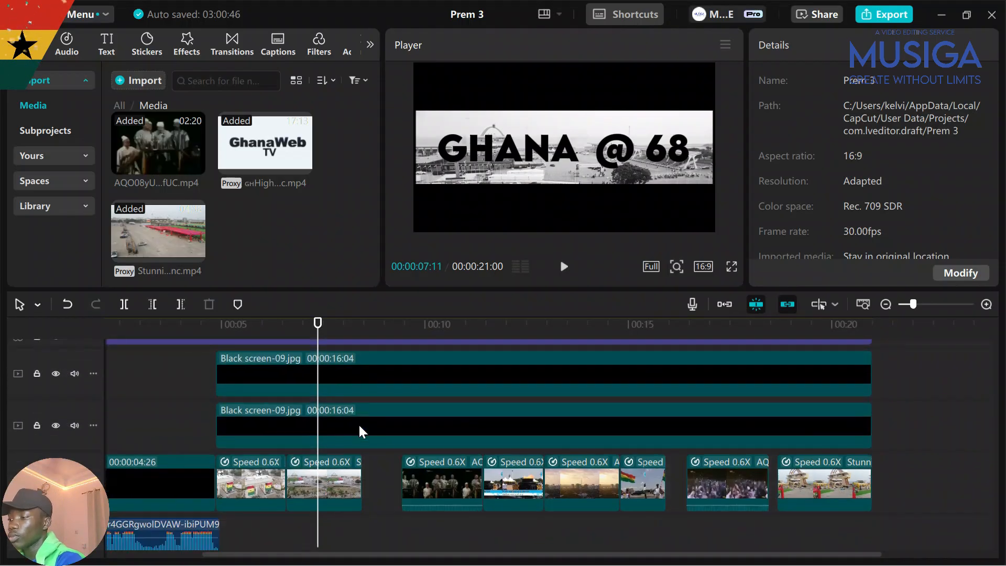
scroll(407, 471, down, 1)
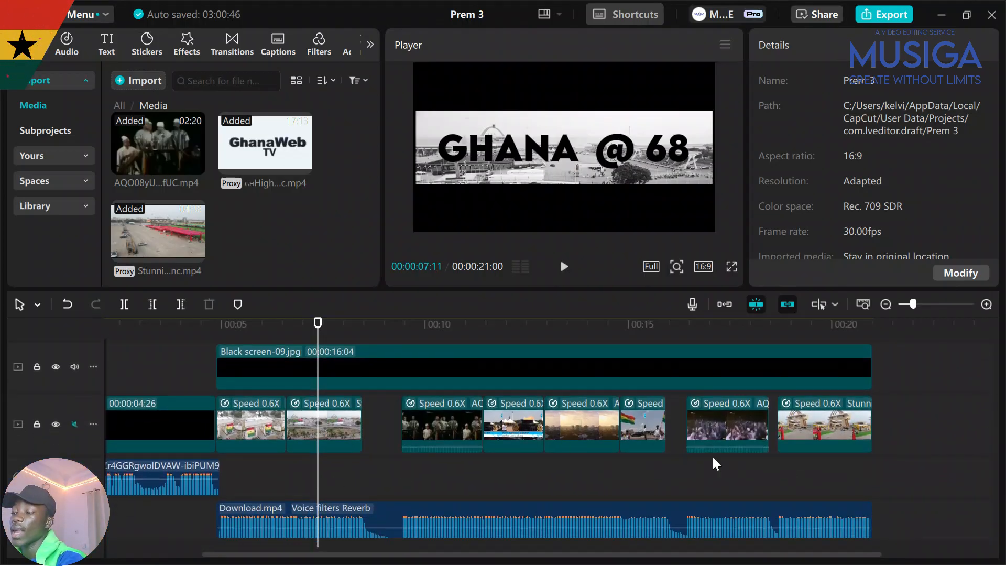
right_click(454, 425)
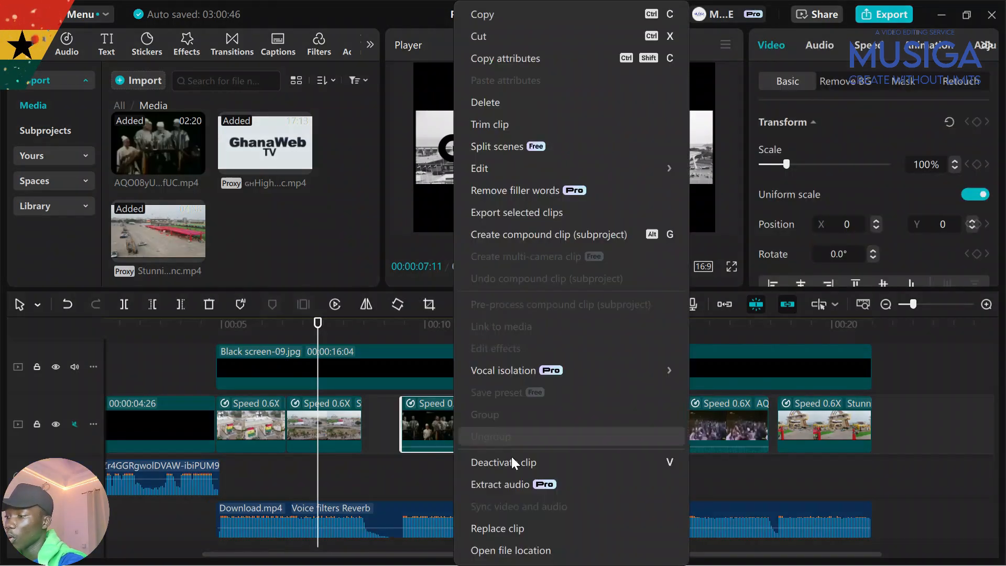
click(531, 481)
right_click(741, 413)
click(806, 482)
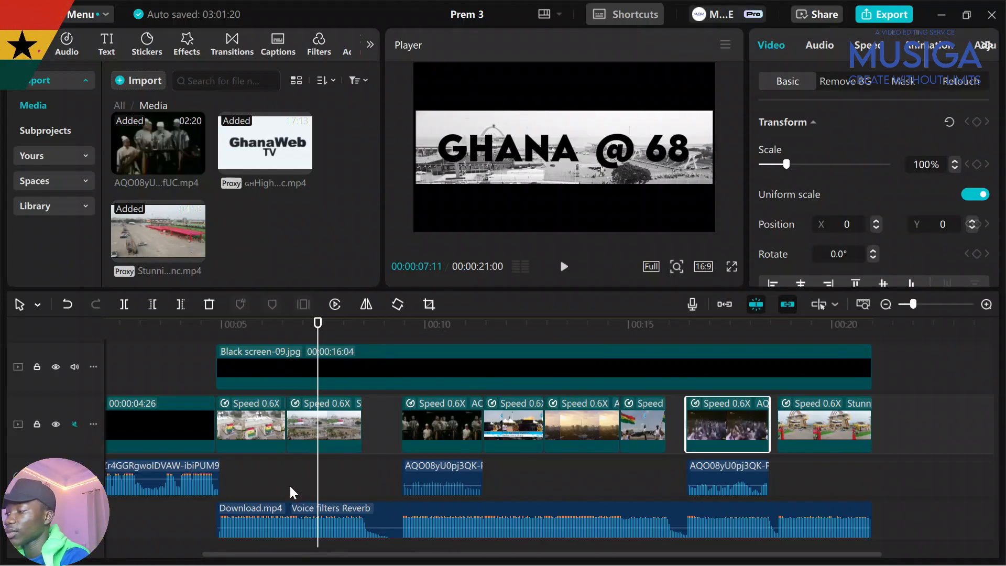
- Check the intro speech audio's volume and raise both extracted audio clips to match it at 11.2 dB
click(166, 512)
key(space)
click(200, 480)
key(space)
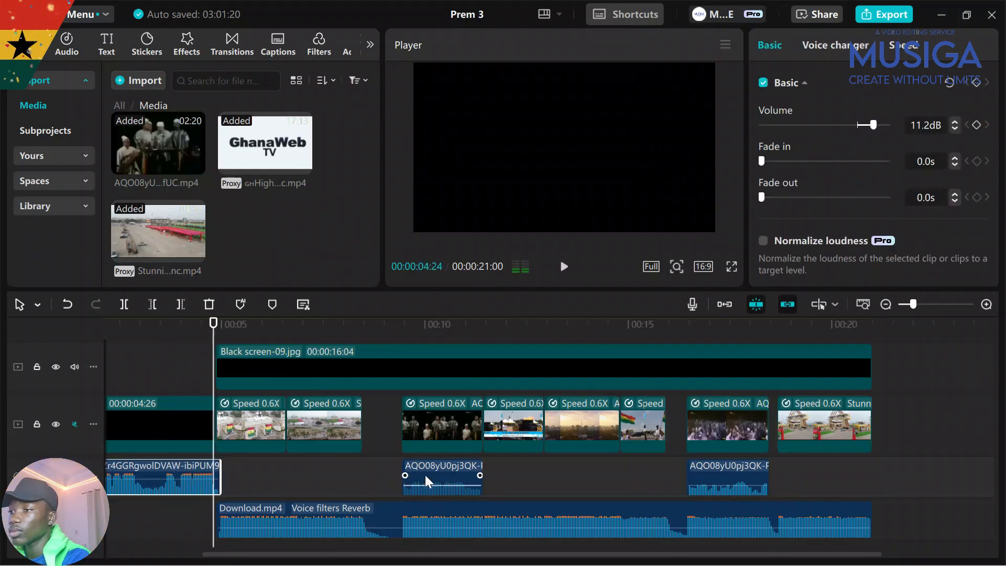
ctrl+click(748, 465)
drag(857, 124, 870, 132)
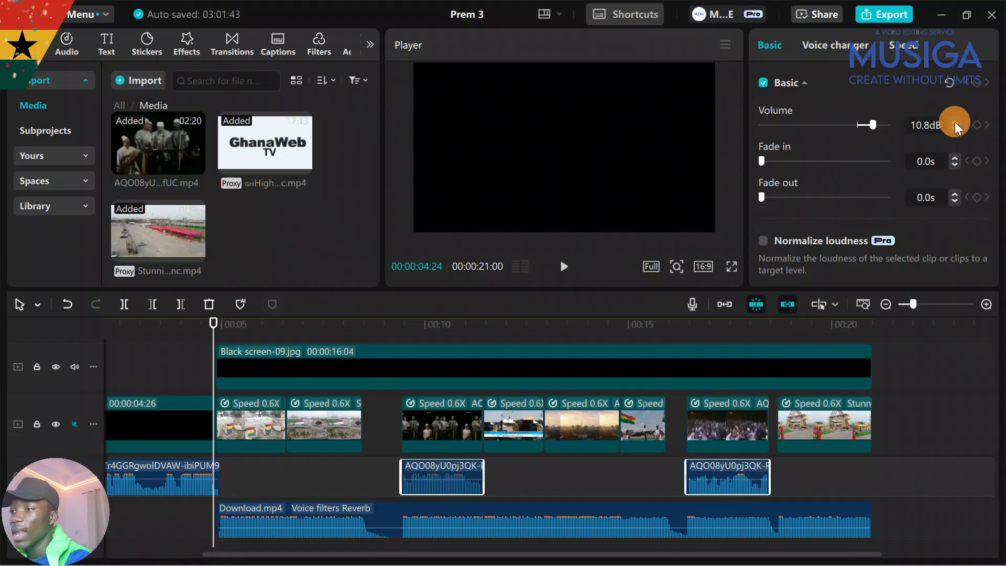
- Give the first extracted speech audio a 0.1 s fade-in and extend it to the end of the flag-waving clip
click(358, 489)
key(space)
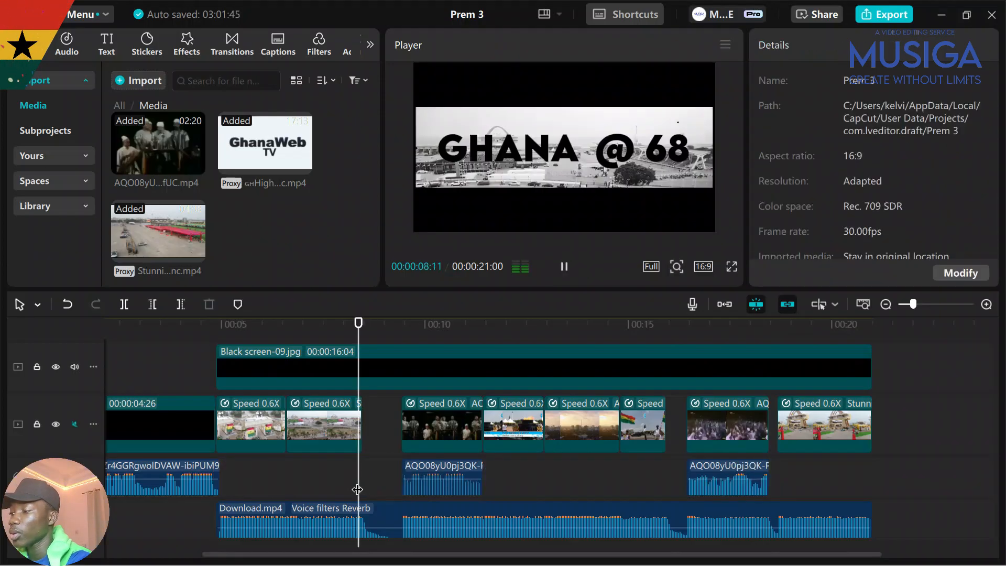
click(382, 485)
key(space)
click(479, 479)
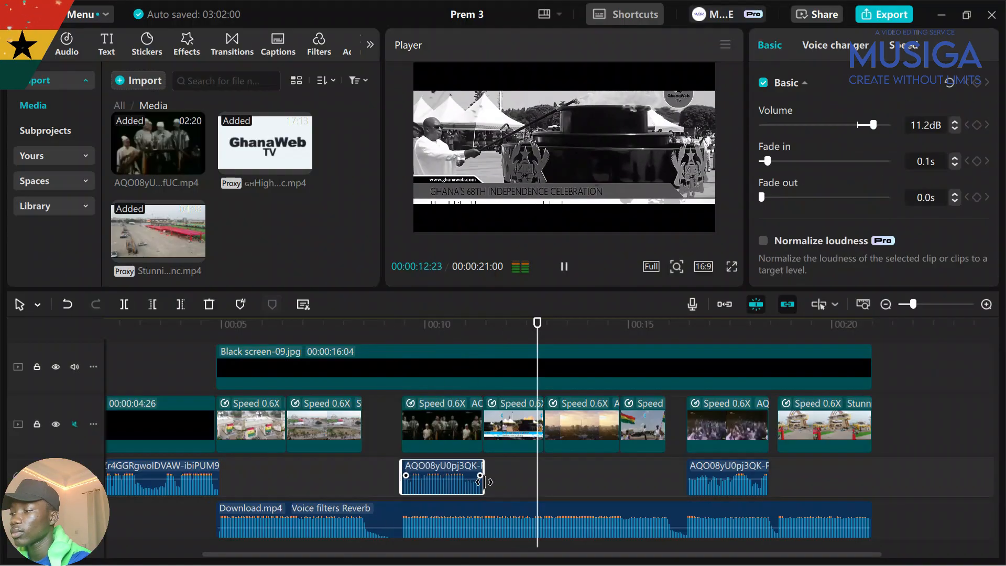
drag(482, 480, 674, 480)
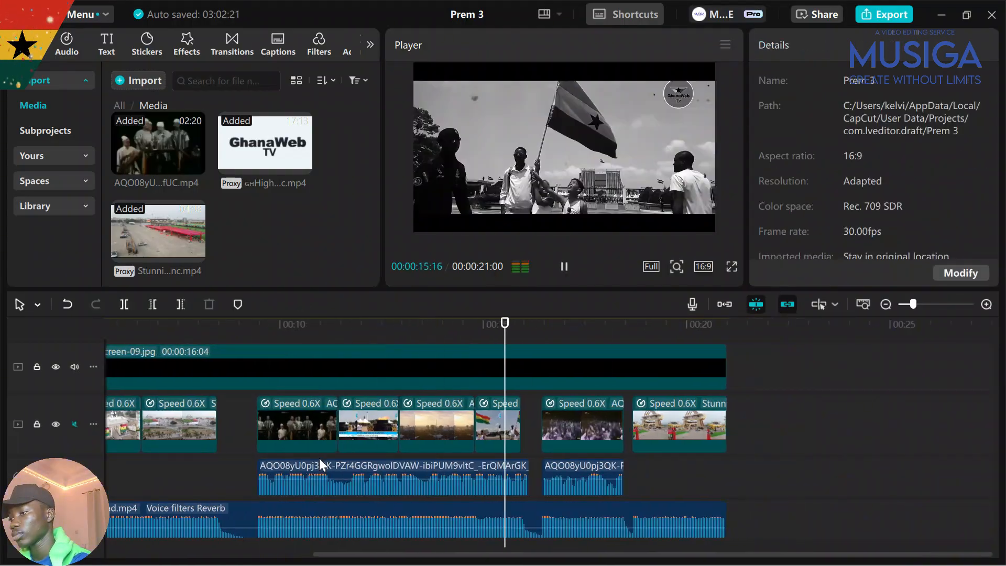
drag(528, 480, 520, 480)
key(space)
- Extend the second extracted speech audio to just before the end of the last clip and play back the second gap
mouse_move(582, 479)
mouse_down()
mouse_move(674, 479)
mouse_move(583, 480)
mouse_up()
click(673, 479)
drag(624, 479, 715, 485)
click(904, 45)
click(529, 479)
key(space)
click(528, 454)
key(space)
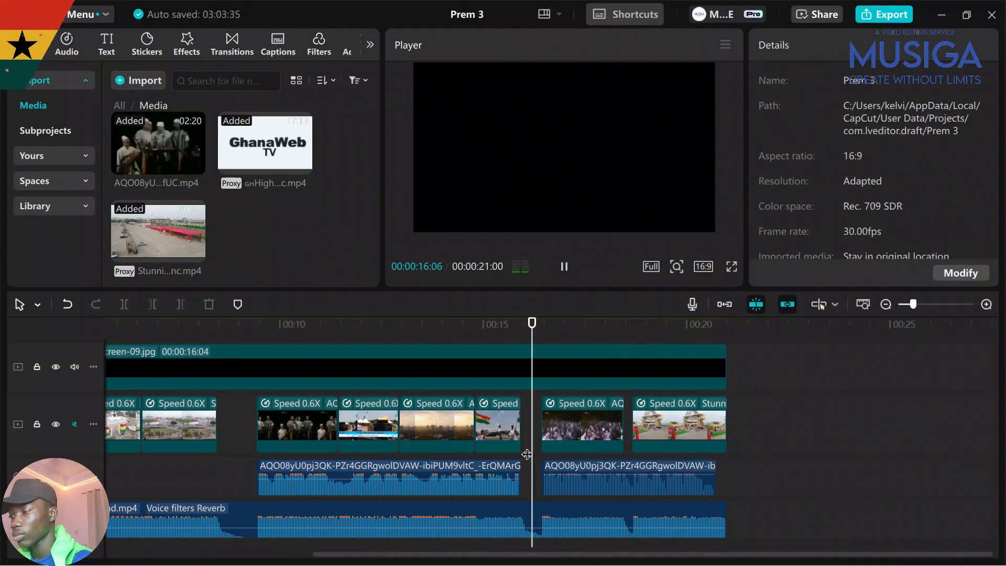
- Play the whole edit from the beginning to review it
click(245, 444)
key(Home)
key(space)
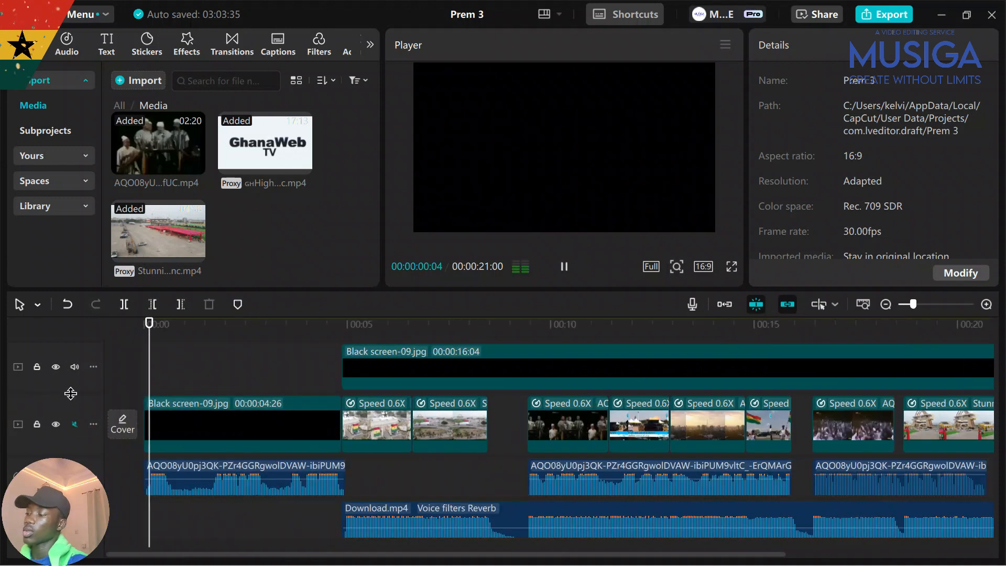